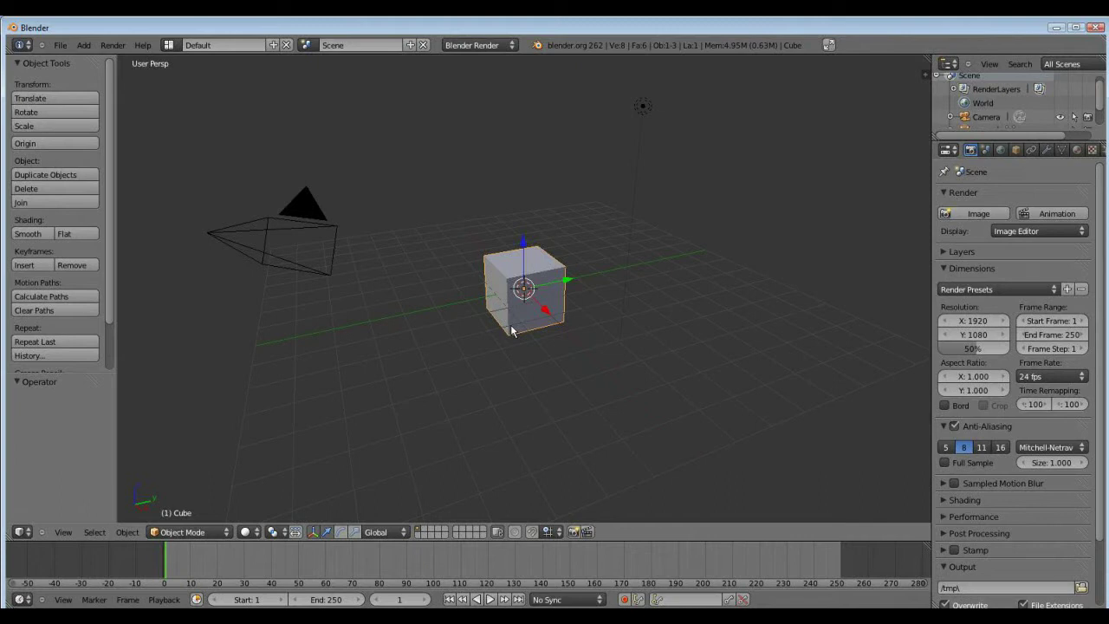
Switch to the Compositing layout, enable nodes and the backdrop for the scene, and maximize the node editor
left_click(168, 44)
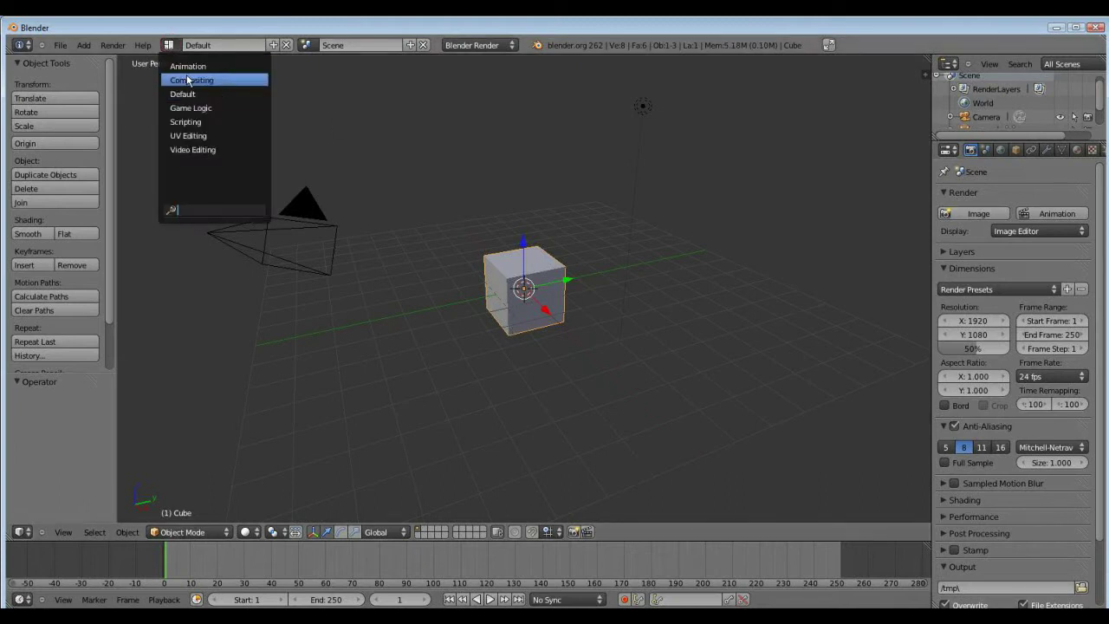
left_click(187, 79)
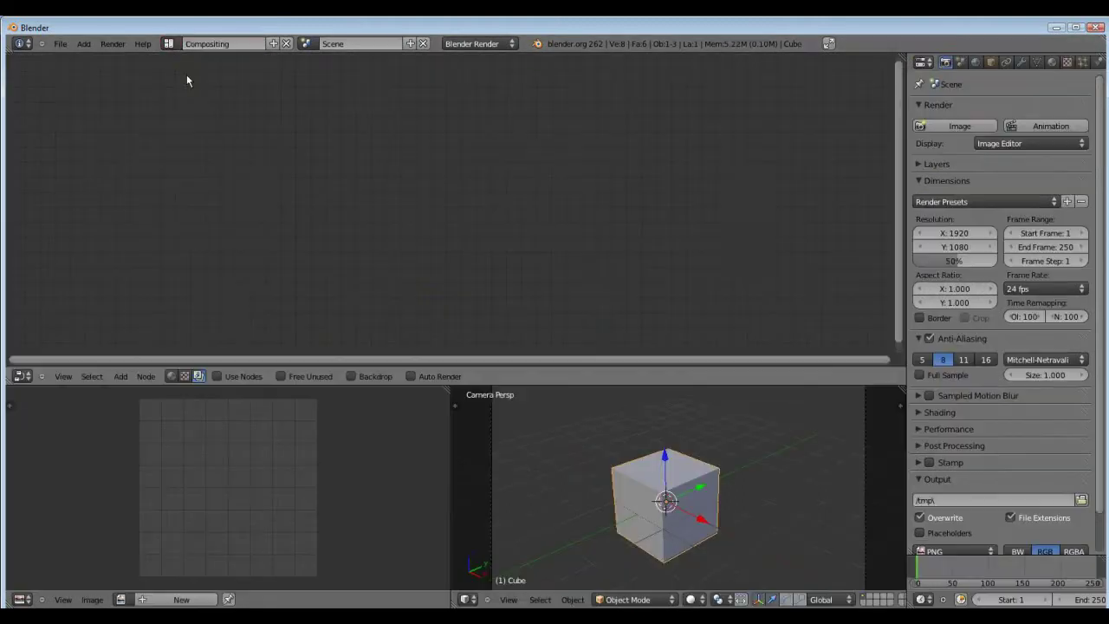
left_click(218, 376)
left_click(351, 376)
middle_click_drag(394, 255, 411, 279)
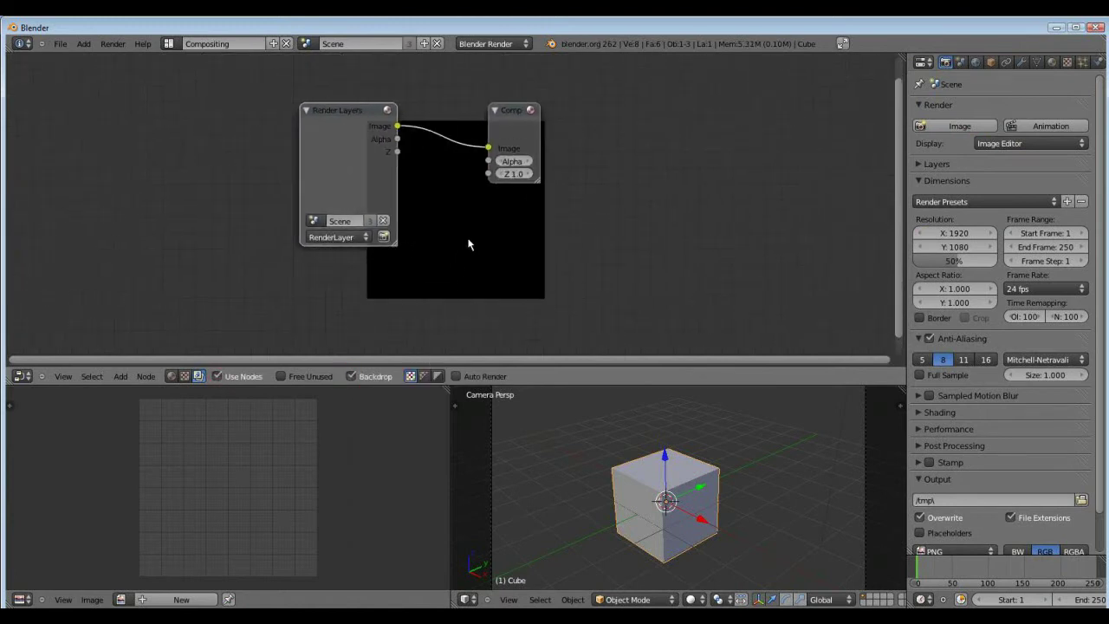
key("ctrl+Up")
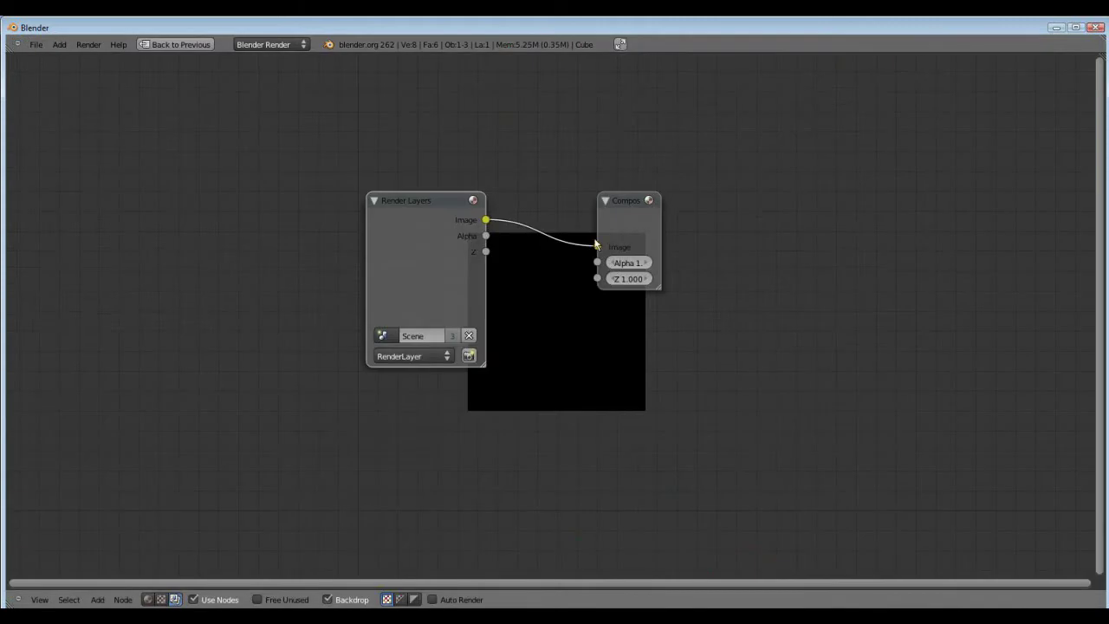
Delete the Render Layers node and move the Composite node well away from the backdrop
middle_click_drag(595, 240, 603, 291, "ctrl")
left_click_drag(384, 215, 338, 243)
left_click_drag(339, 242, 314, 205)
key("x")
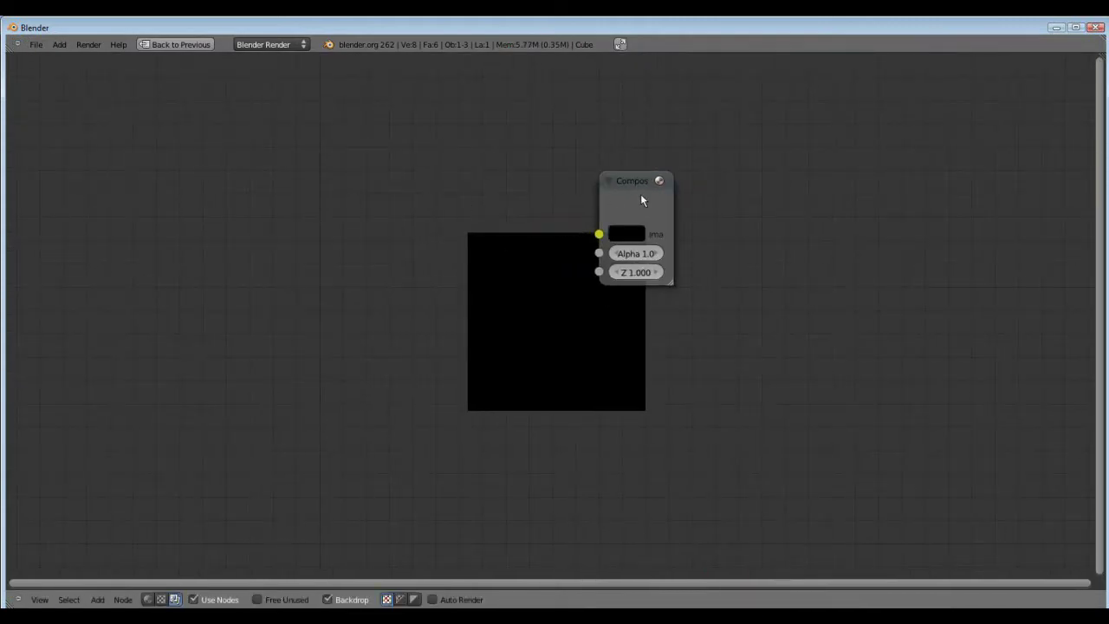
left_click_drag(641, 193, 976, 262)
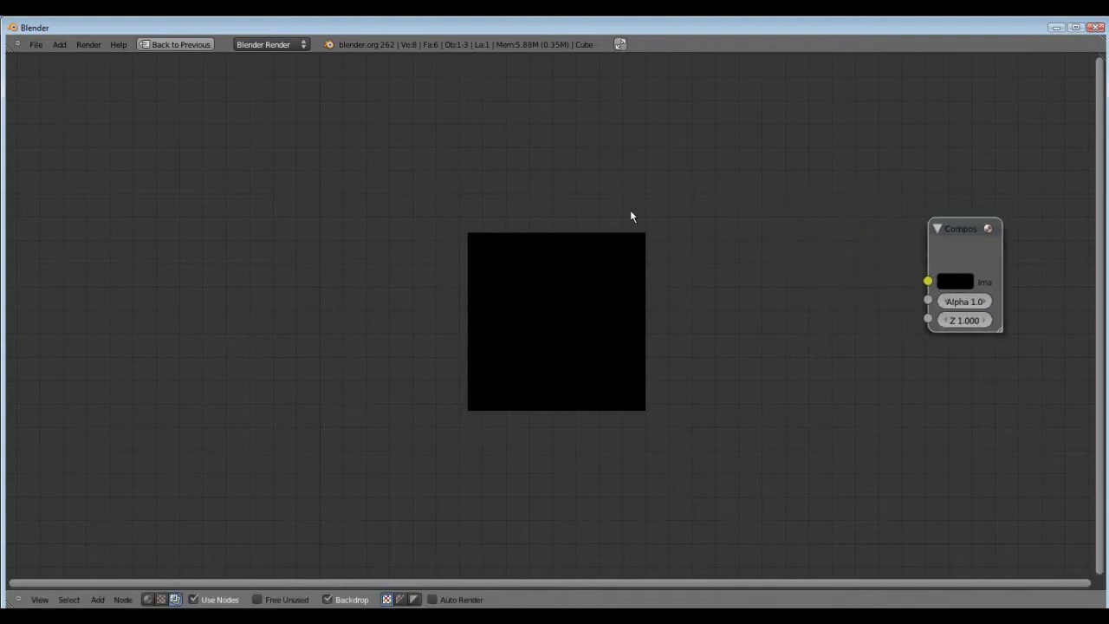
Add an Image input node and load the green-screen business woman JPG from the Desktop folder
key("shift+a")
mouse_move(501, 177)
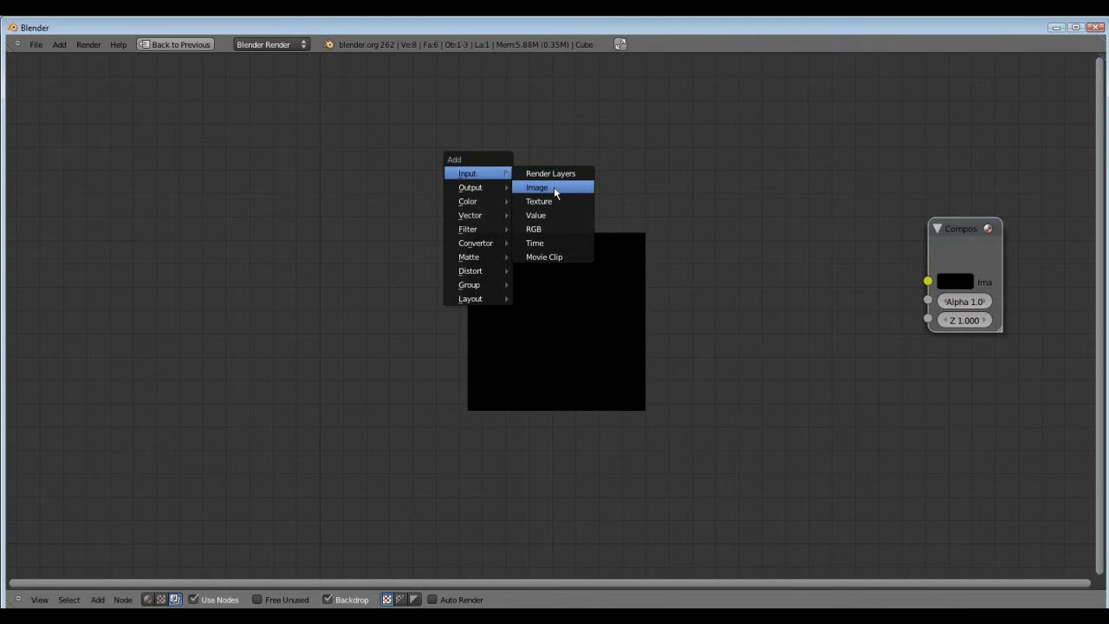
left_click(538, 187)
left_click(119, 217)
left_click(156, 290)
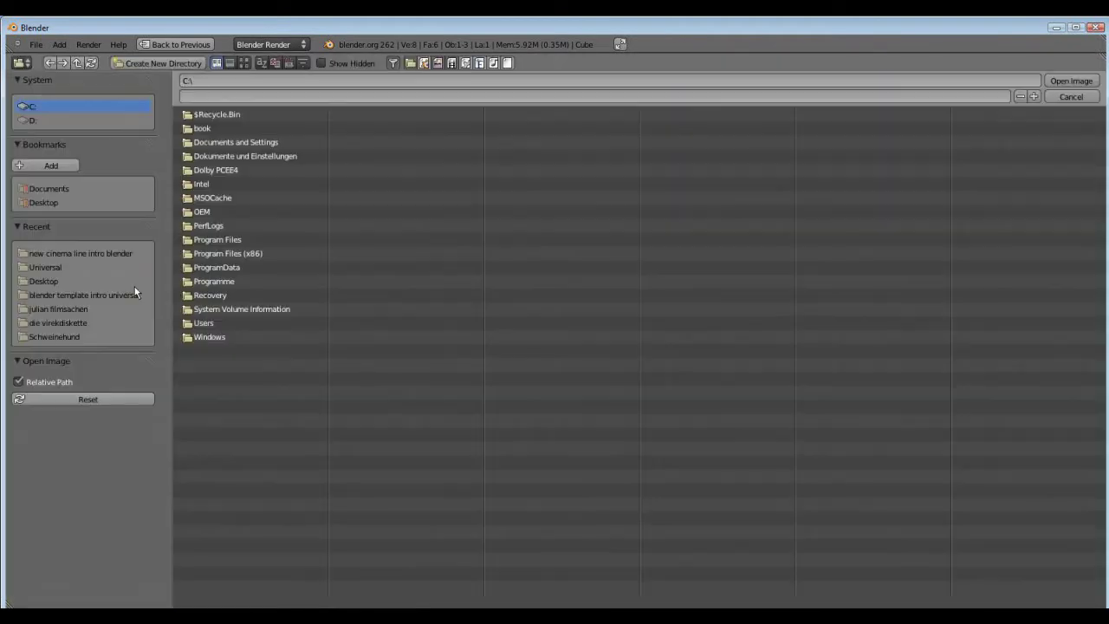
left_click(99, 282)
double_click(225, 253)
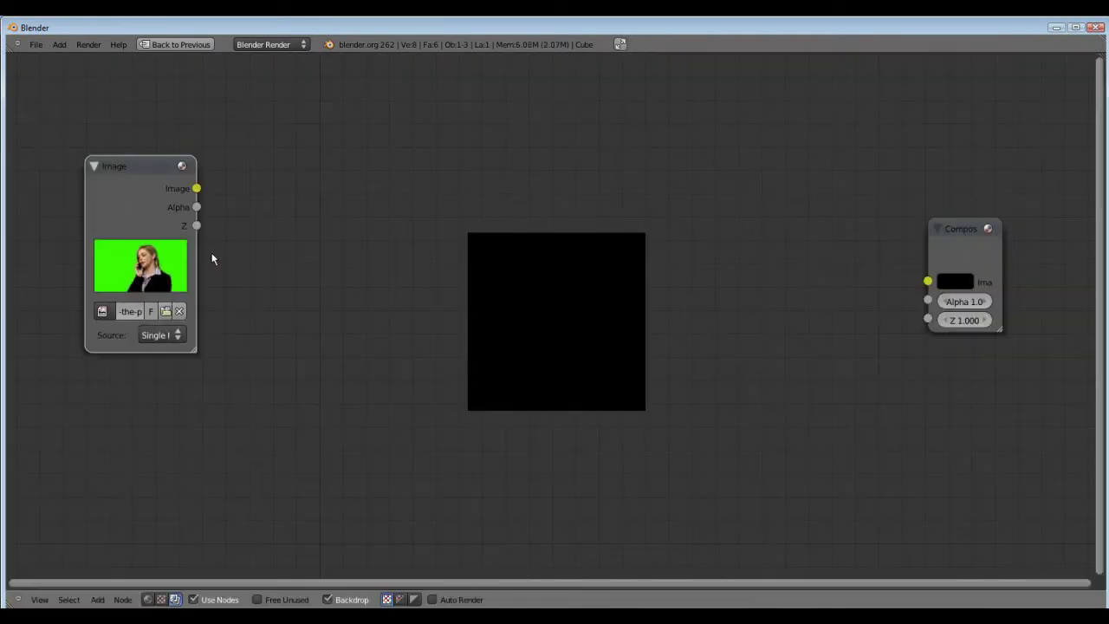
Add a Chroma Key matte node and place it between the Image and Composite nodes
middle_click_drag(104, 295, 224, 334)
scroll(247, 344, "down", 4)
middle_click_drag(287, 365, 180, 372)
scroll(227, 317, "up", 1)
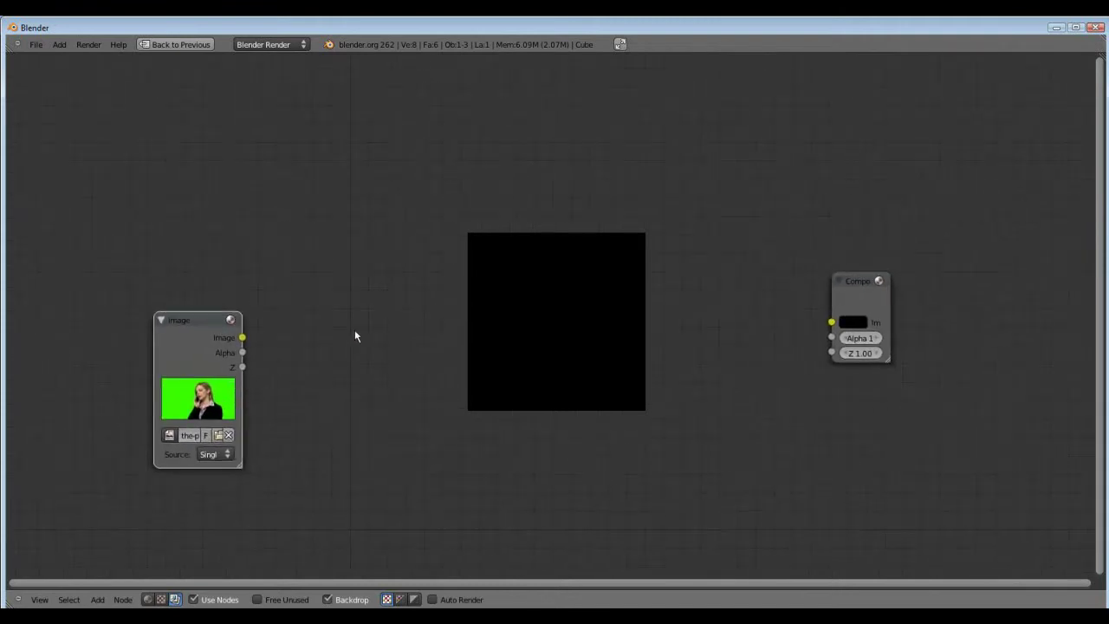
scroll(469, 268, "down", 3)
scroll(469, 271, "up", 2)
middle_click_drag(347, 309, 362, 256)
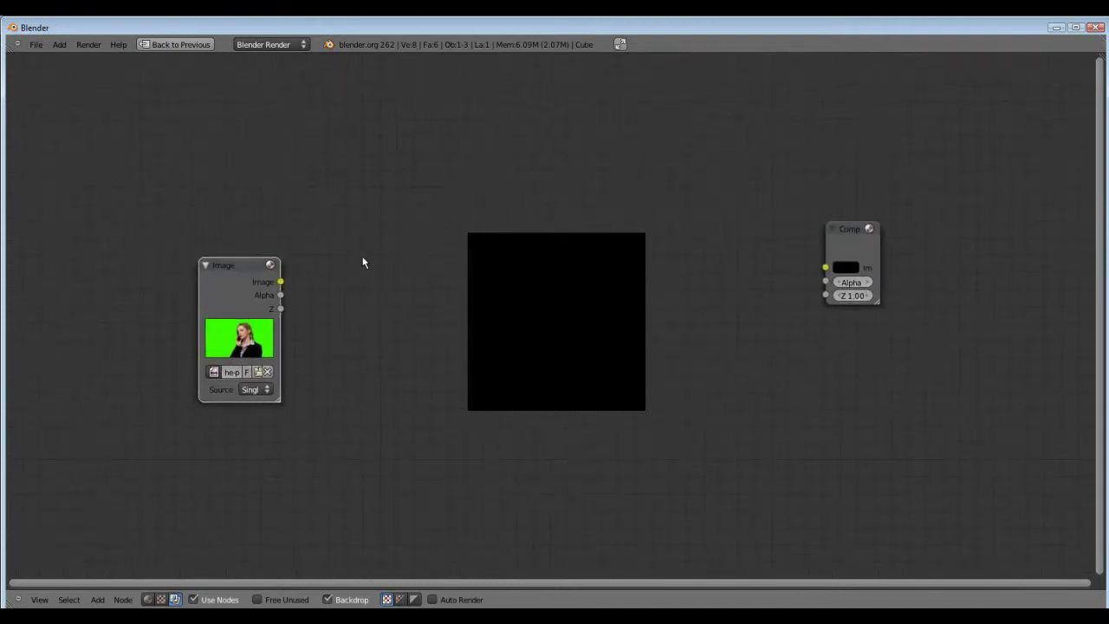
key("shift+a")
mouse_move(404, 344)
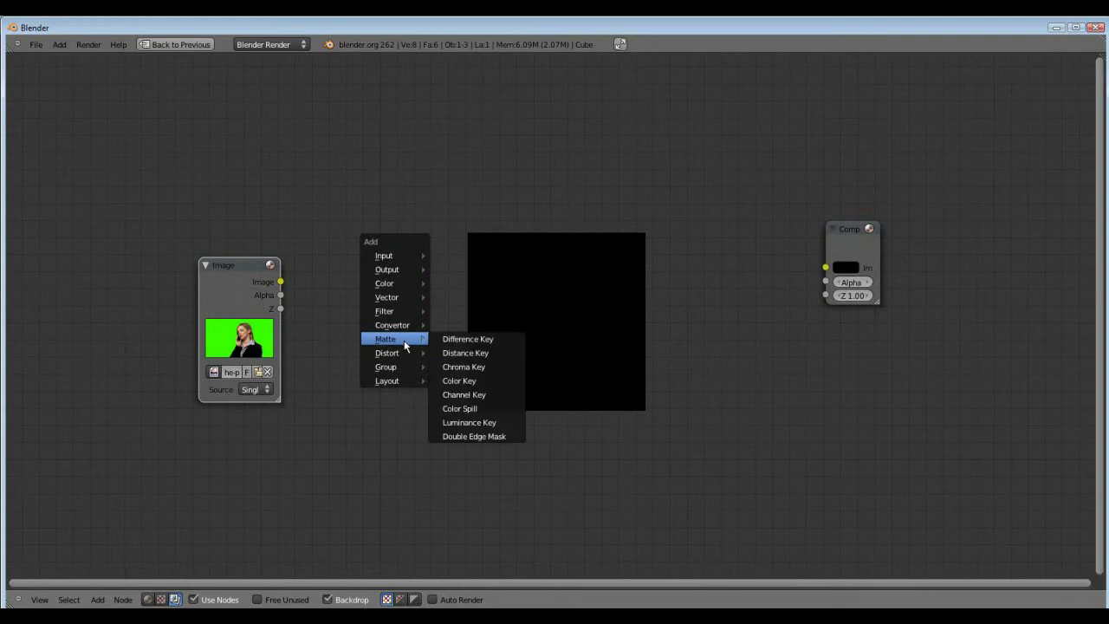
left_click(487, 366)
left_click_drag(518, 379, 437, 173)
key("g")
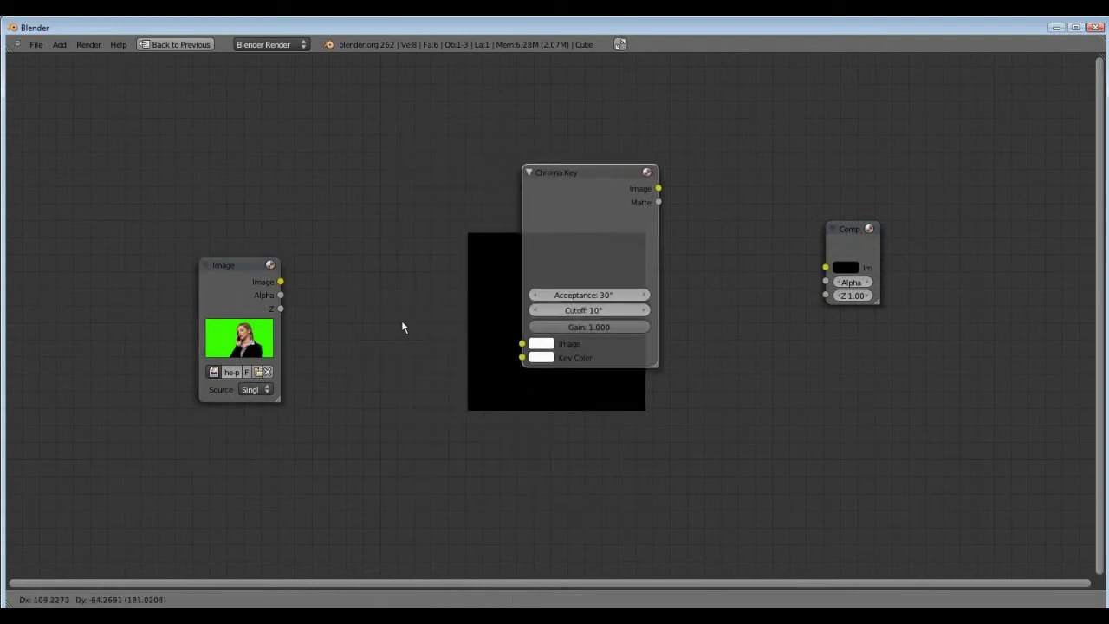
left_click(404, 321)
Feed the green-screen image into the Chroma Key node and set its key color to green (R 0.154, G 1.000, B 0.000)
left_click_drag(280, 282, 517, 340)
left_click_drag(559, 256, 489, 193)
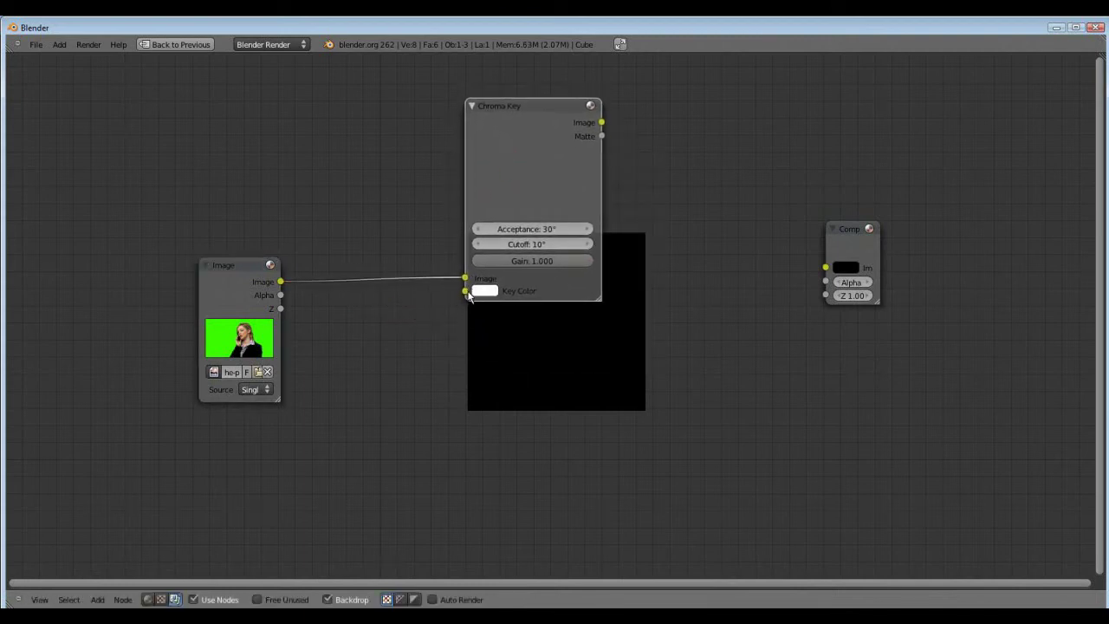
left_click(486, 291)
left_click_drag(525, 147, 484, 122)
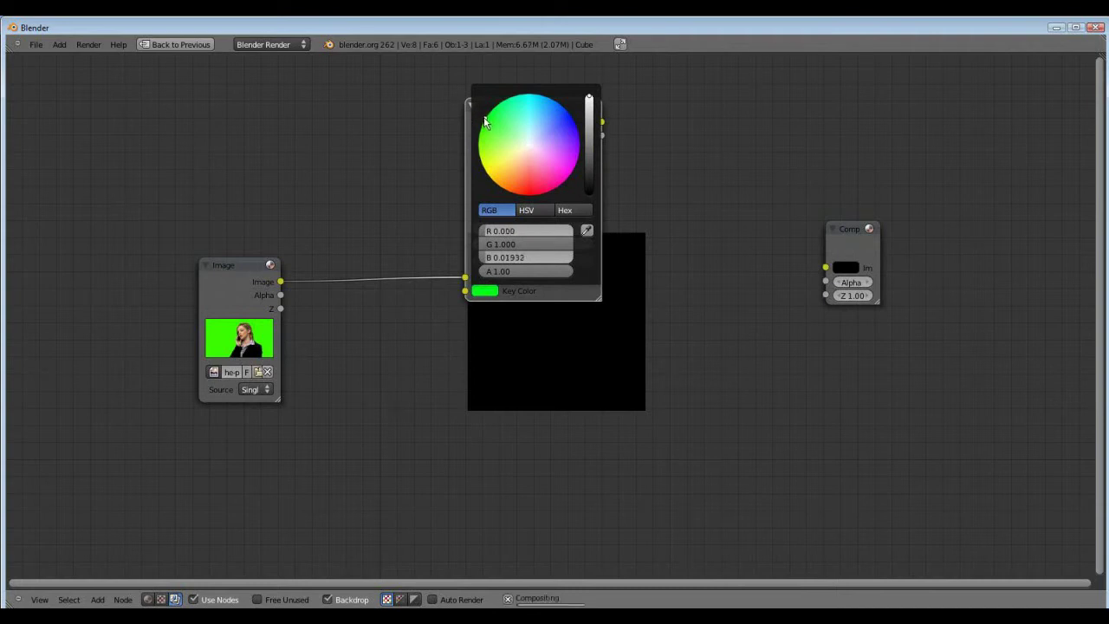
left_click(521, 110)
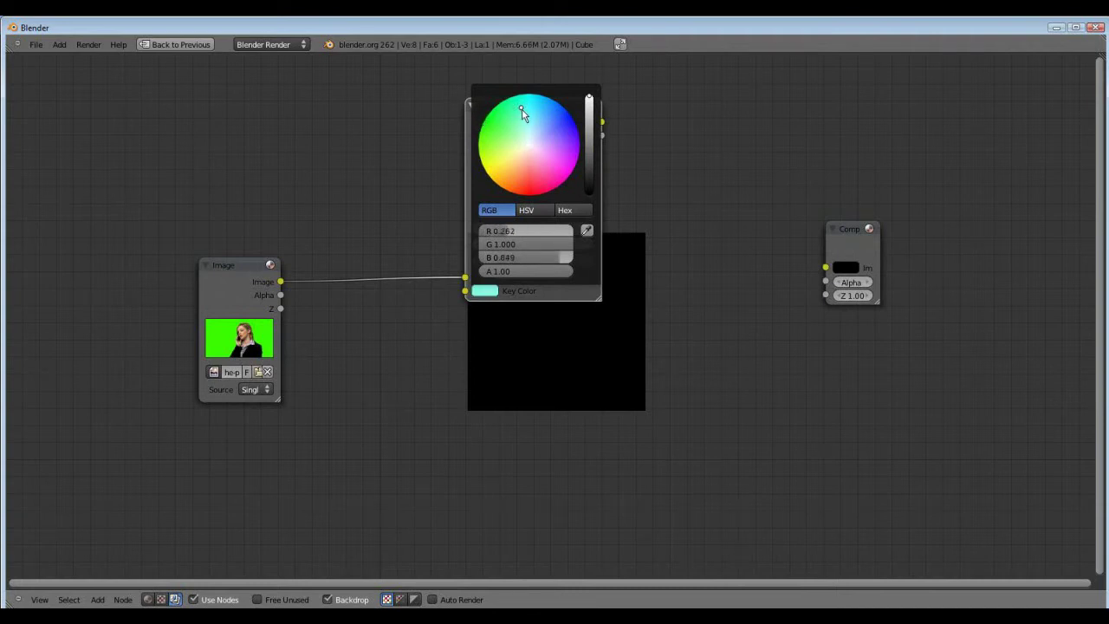
left_click(512, 110)
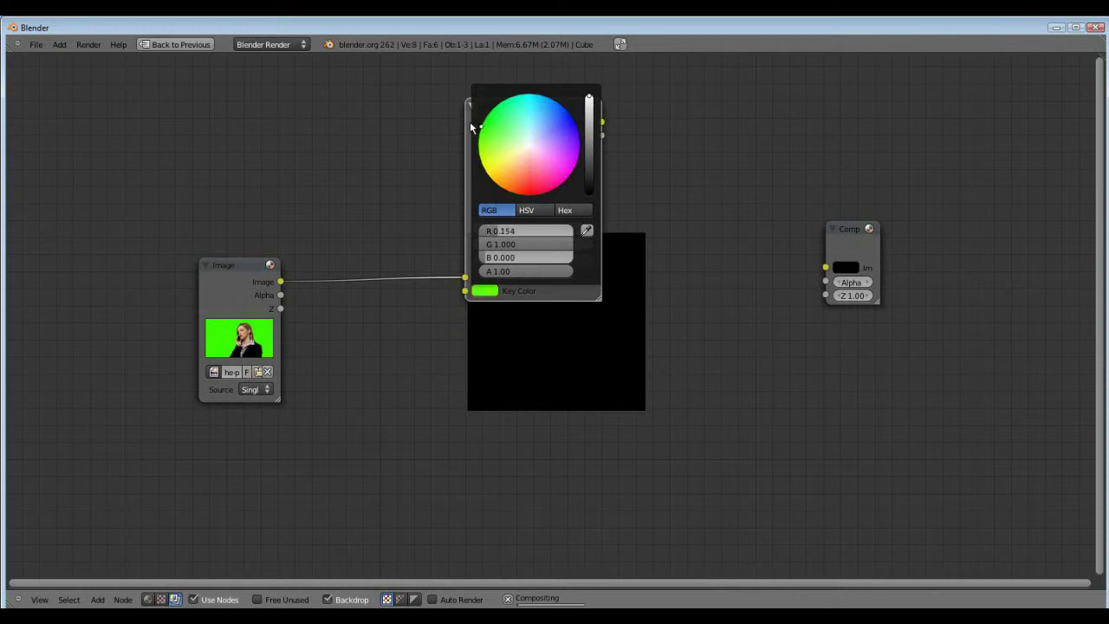
left_click_drag(517, 147, 434, 288)
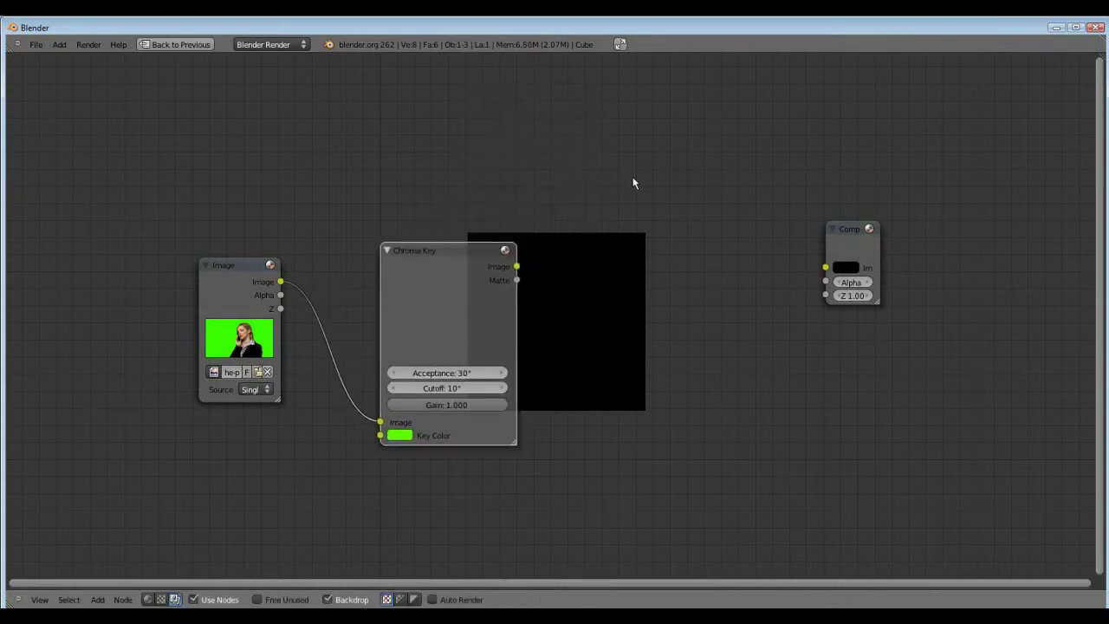
Add a Viewer output node and connect the Chroma Key's Image output to its Image input
key("shift+a")
mouse_move(615, 110)
left_click(666, 123)
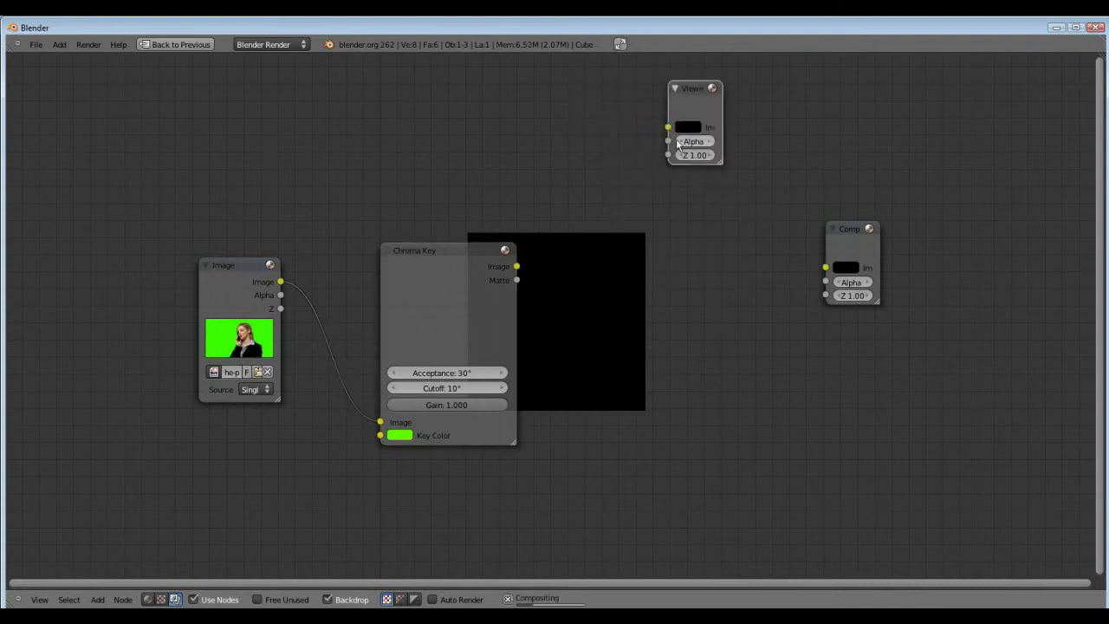
left_click(712, 188)
left_click_drag(662, 227, 690, 208)
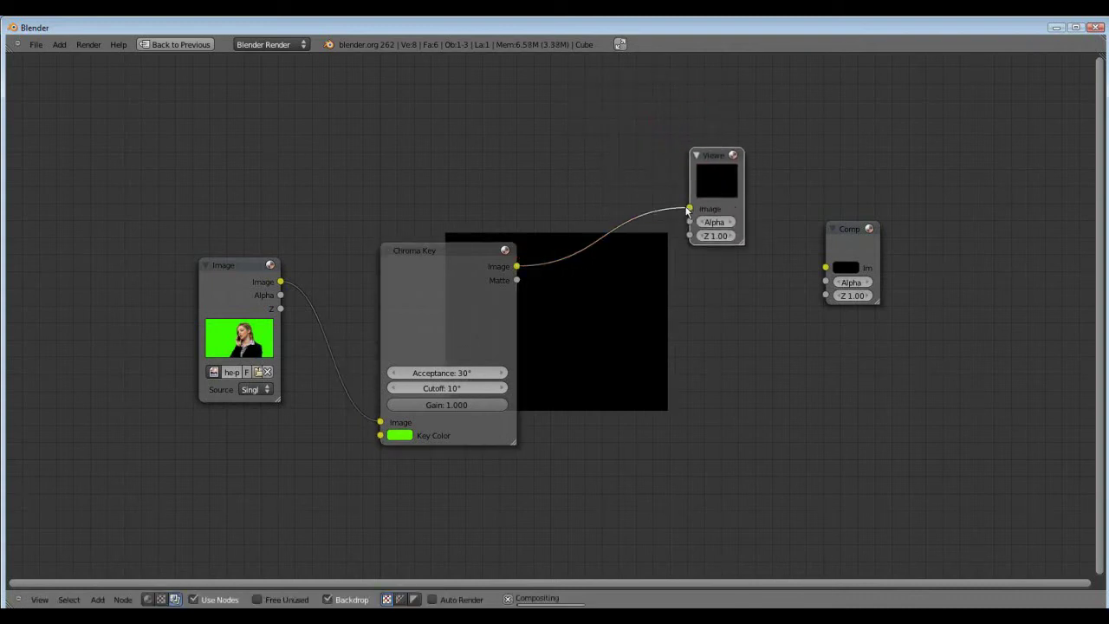
Spread the Chroma Key and Viewer nodes apart so the backdrop preview can be inspected
scroll(398, 327, "up", 4)
scroll(667, 330, "down", 2)
middle_click_drag(399, 327, 569, 278)
scroll(667, 330, "up", 2)
scroll(581, 280, "down", 3)
scroll(276, 300, "up", 5)
scroll(568, 278, "down", 6)
left_click_drag(500, 218, 697, 218)
middle_click_drag(565, 207, 512, 254)
left_click_drag(686, 283, 555, 327)
left_click_drag(834, 130, 993, 136)
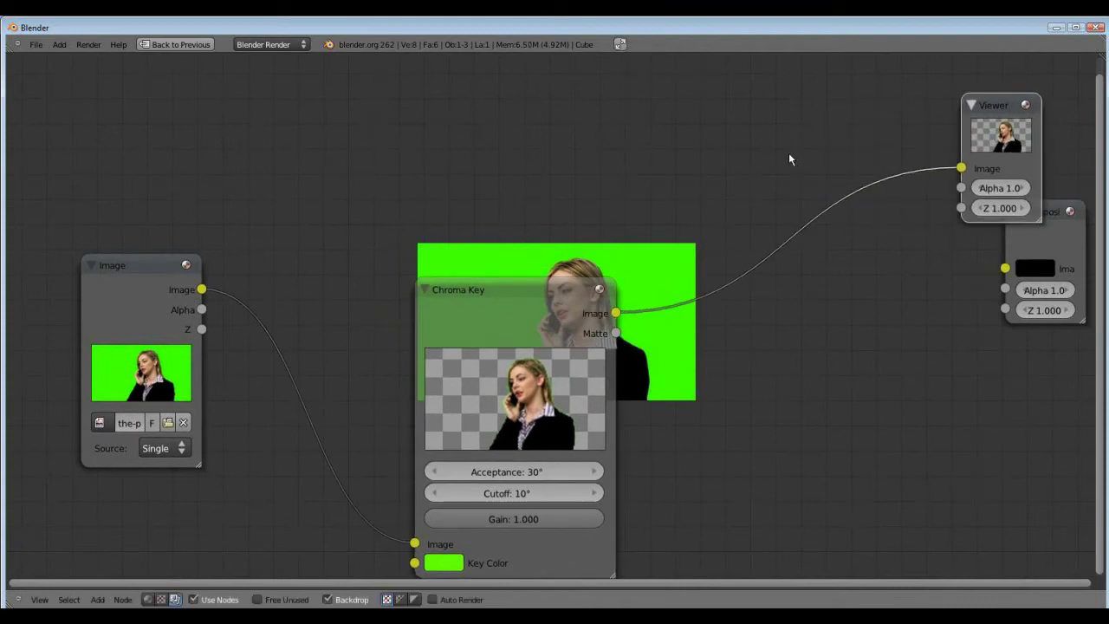
Cut the link between the Chroma Key and Viewer nodes and reposition the Chroma Key node closer to the Viewer
left_click_drag(789, 159, 736, 299, "ctrl")
left_click_drag(546, 345, 674, 188)
scroll(646, 357, "down", 4)
middle_click_drag(485, 291, 414, 353)
scroll(489, 295, "up", 3)
scroll(488, 294, "up", 1)
scroll(449, 332, "down", 3)
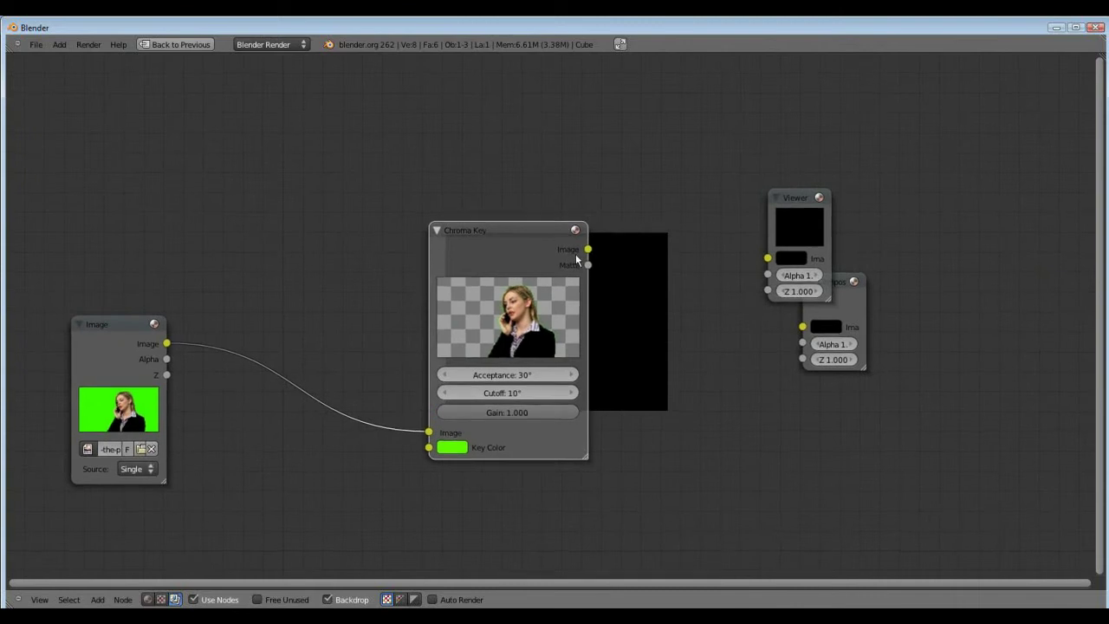
Add a second Image input node above the first and load the mountain landscape JPG from the Desktop folder
middle_click_drag(575, 254, 570, 273)
scroll(570, 273, "down", 1)
scroll(572, 277, "down", 1)
key("shift+a")
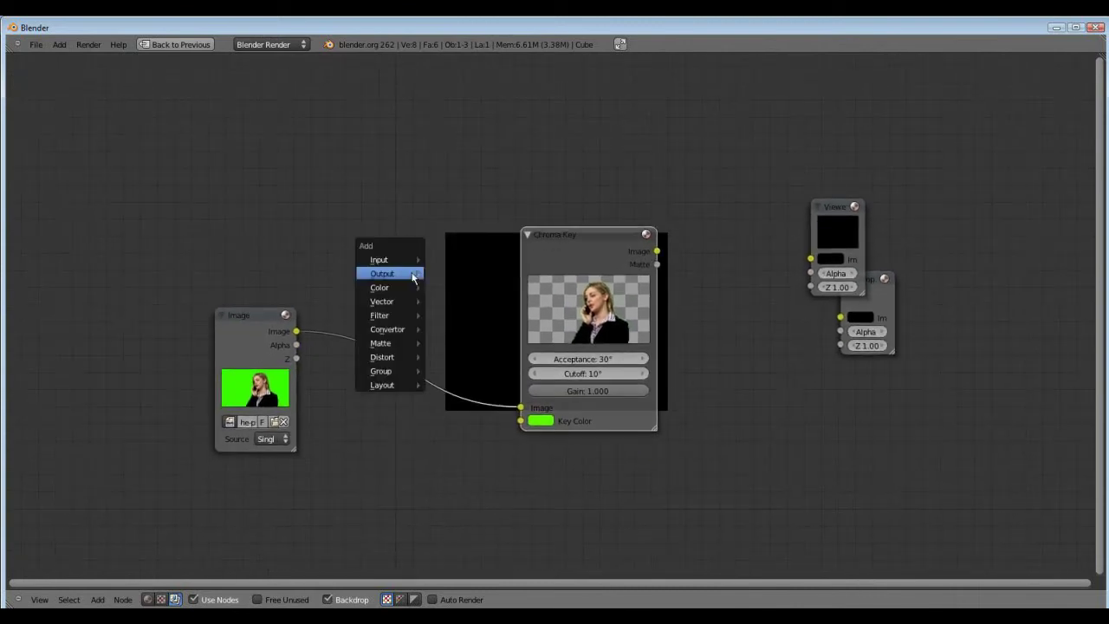
mouse_move(409, 258)
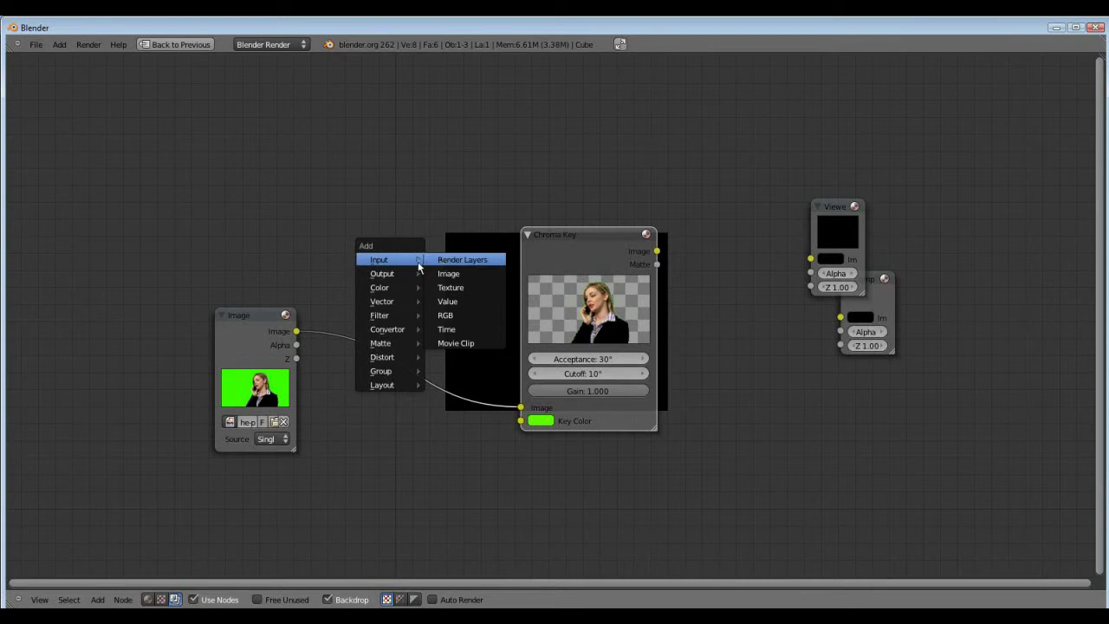
left_click(451, 273)
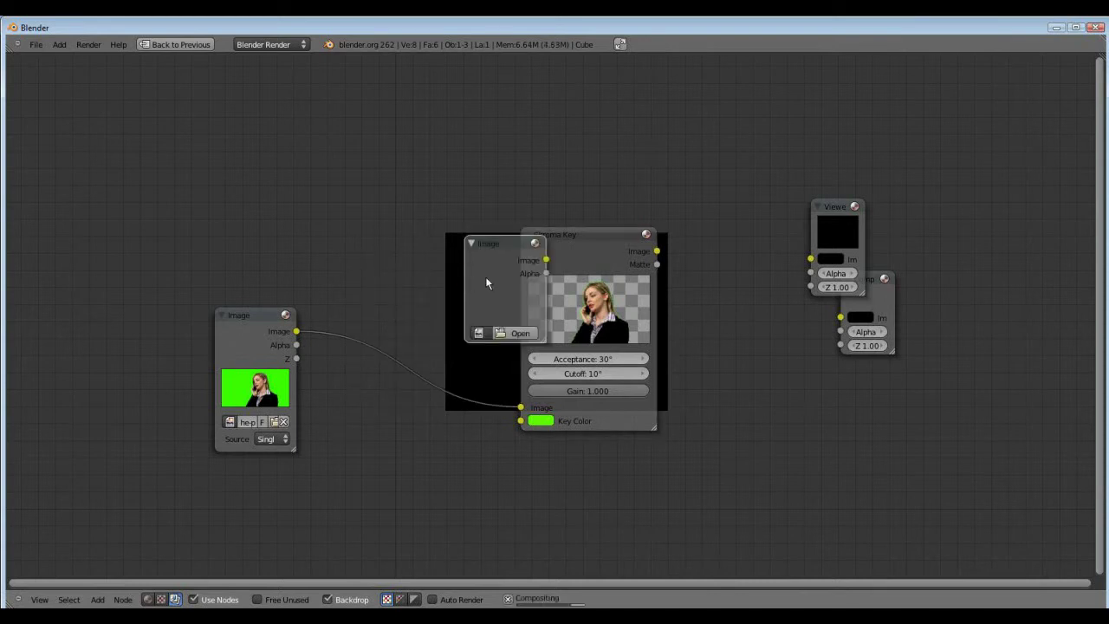
left_click(335, 154)
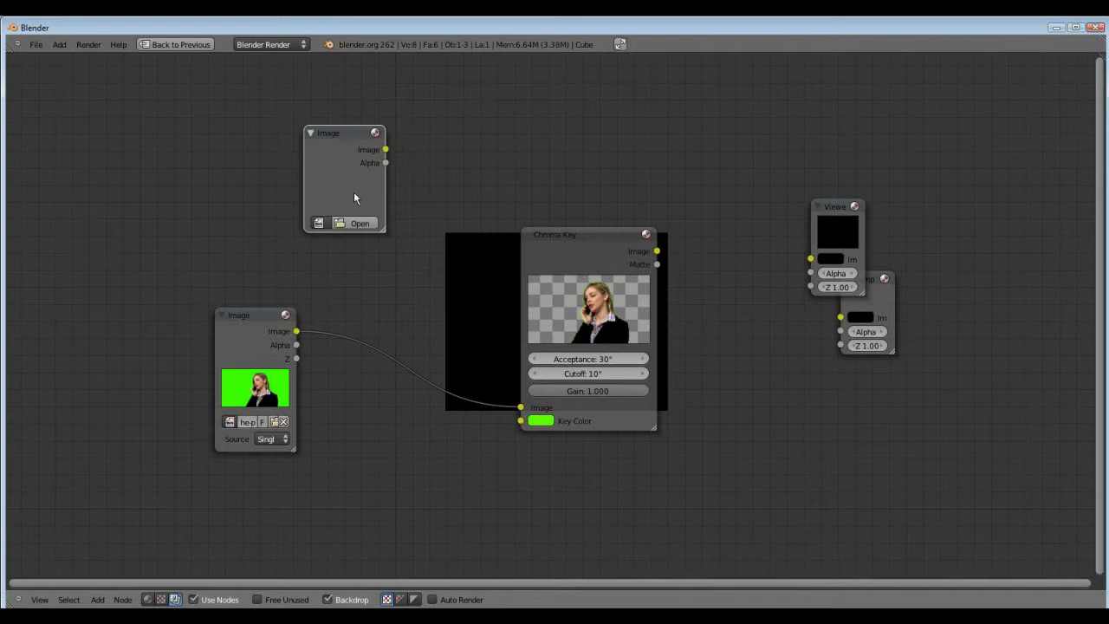
left_click(347, 224)
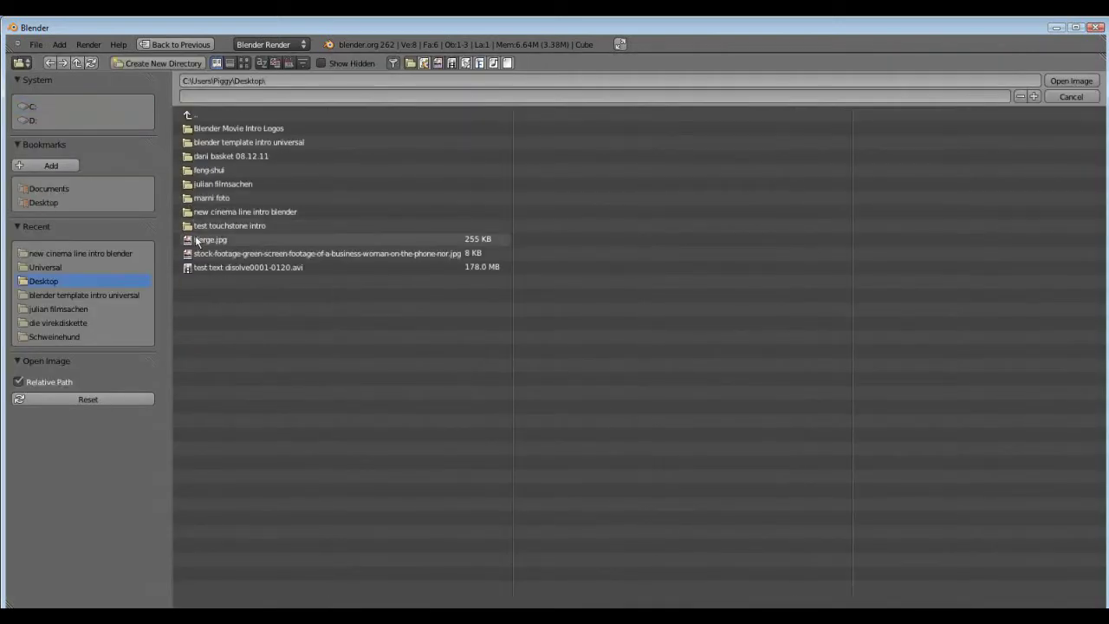
double_click(208, 240)
Place the mountain Image node well above the green-screen one and shift the Chroma Key node down toward its source
left_click_drag(318, 166, 245, 159)
left_click_drag(590, 273, 520, 326)
left_click_drag(247, 138, 266, 85)
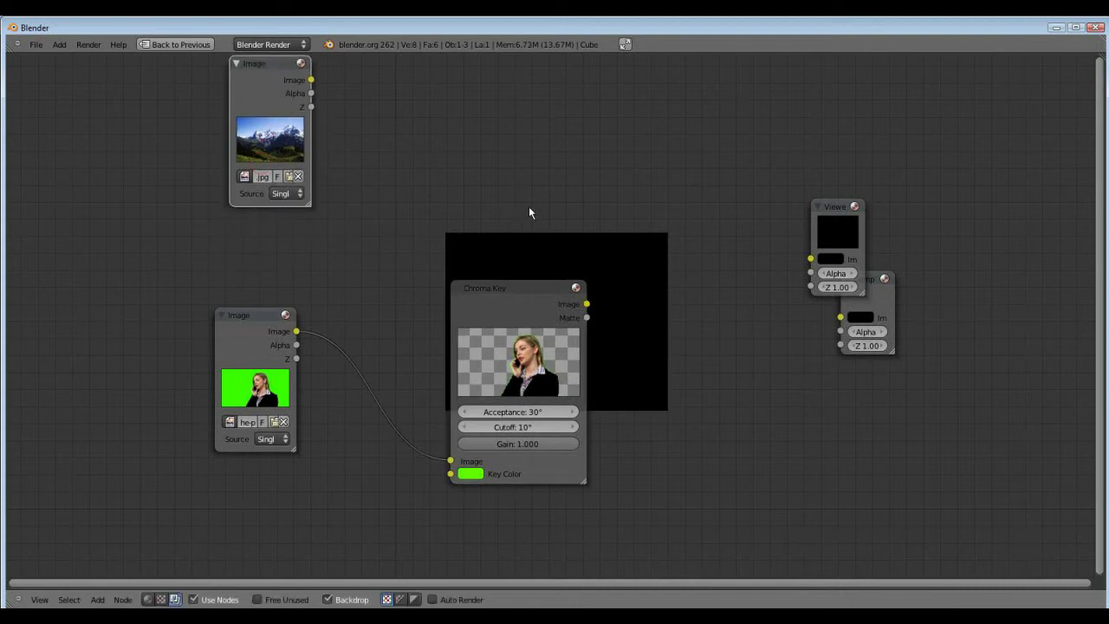
Add an AlphaOver color node before the Viewer and move the Chroma Key node closer to the green-screen Image node
key("shift+a")
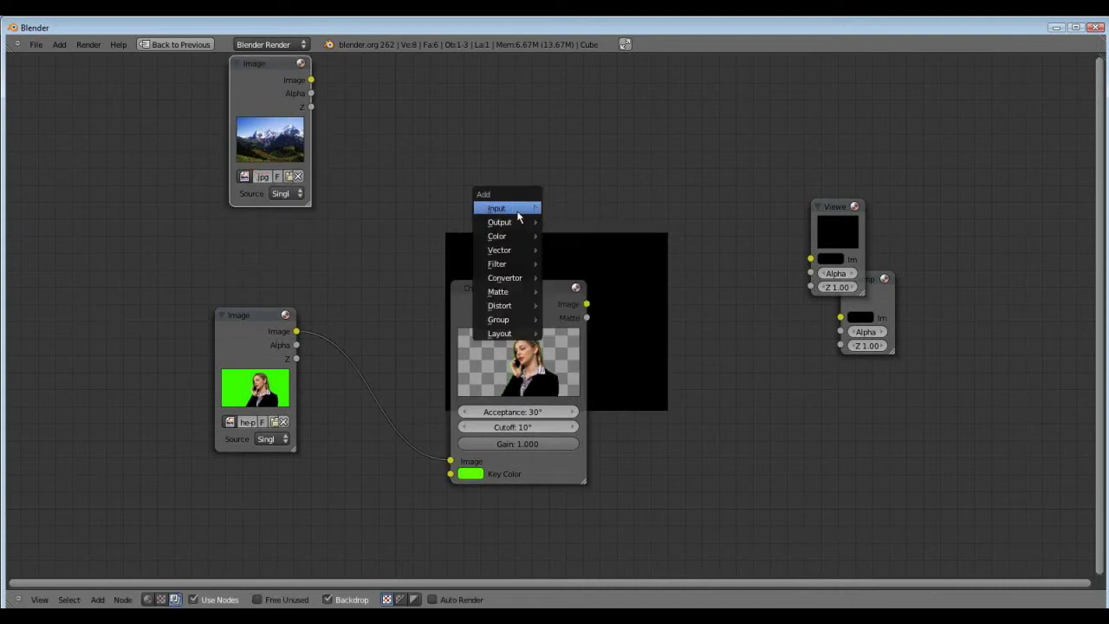
mouse_move(503, 236)
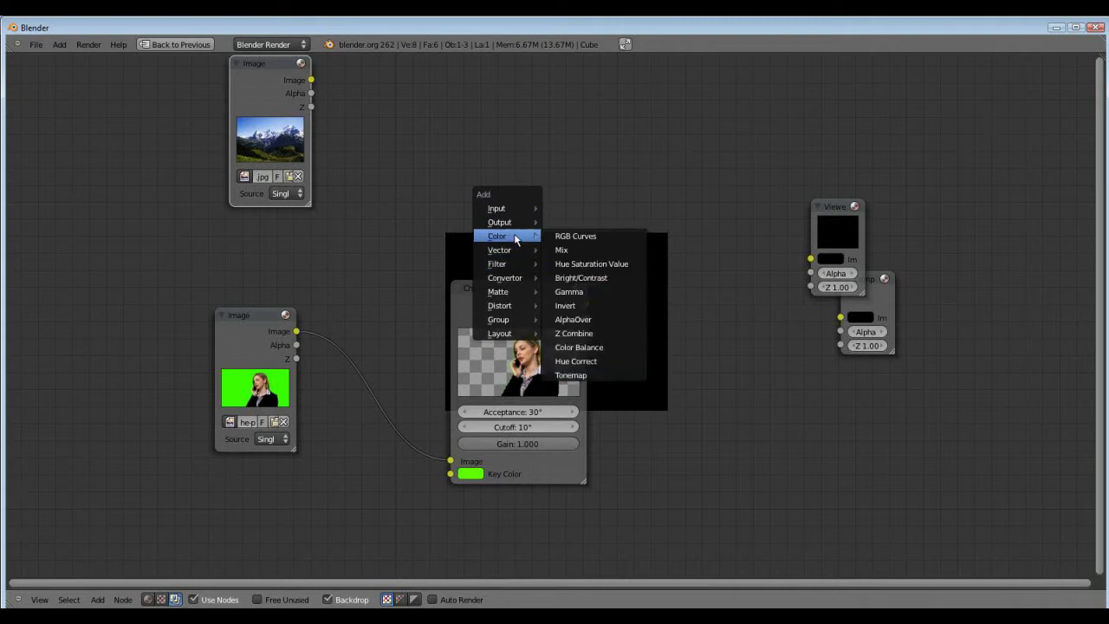
left_click(597, 330)
left_click_drag(636, 310, 729, 142)
left_click_drag(502, 297, 442, 287)
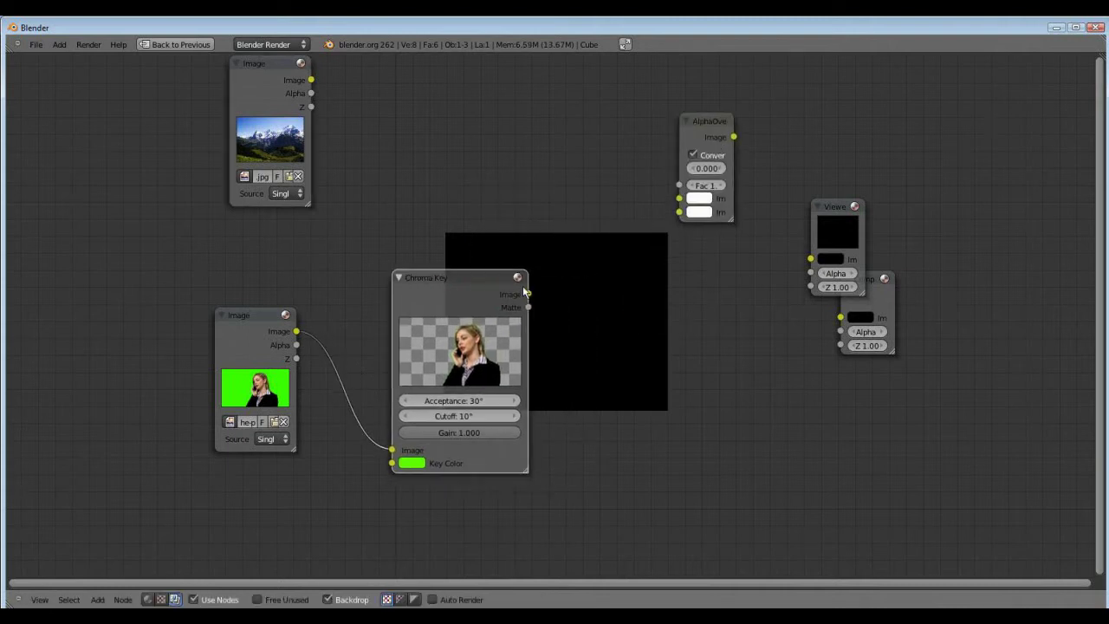
Connect the mountain image to AlphaOver's first Image input and the Chroma Key output to its second, tidying both nodes
left_click_drag(528, 294, 680, 212)
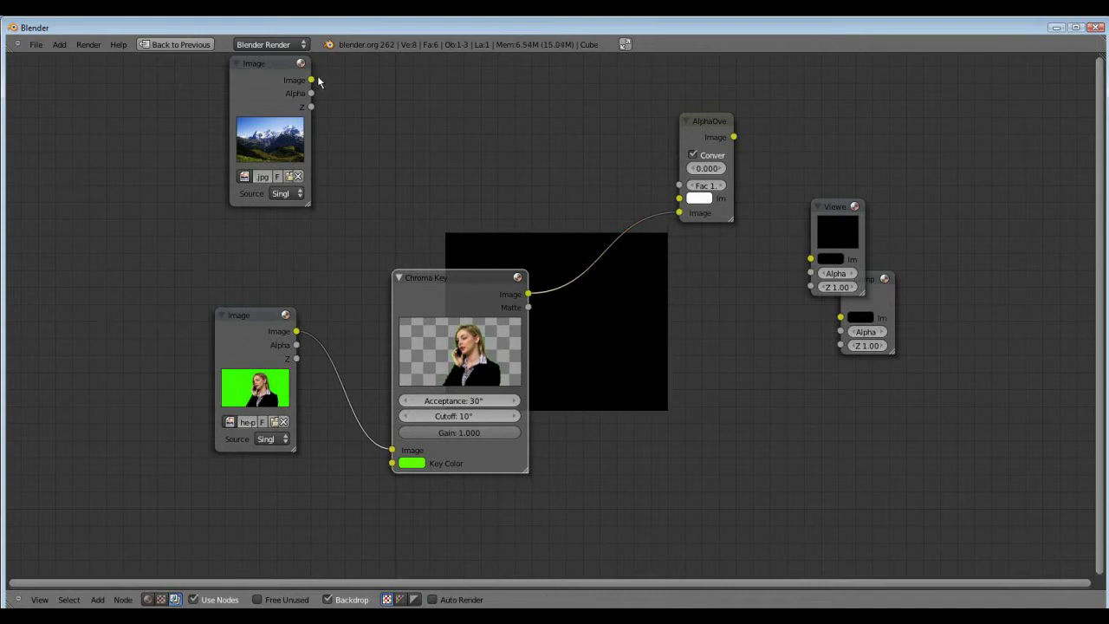
left_click_drag(311, 80, 680, 198)
left_click_drag(702, 142, 652, 165)
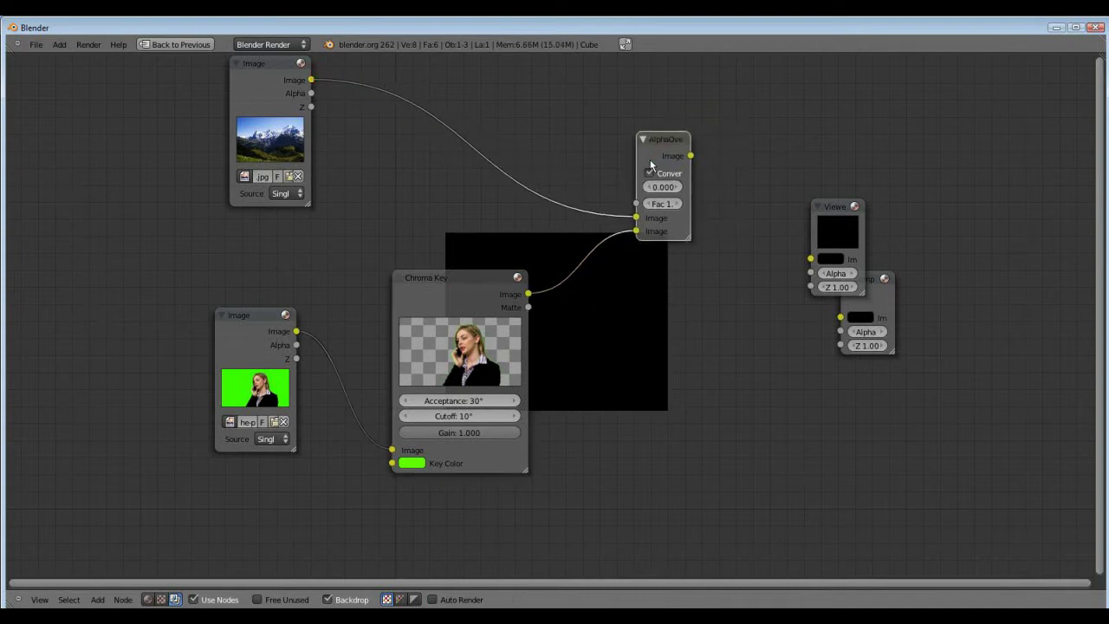
left_click_drag(459, 311, 359, 323)
Connect the AlphaOver output to the Viewer's Image input and move the Viewer node above the Composite node
scroll(576, 260, "up", 8)
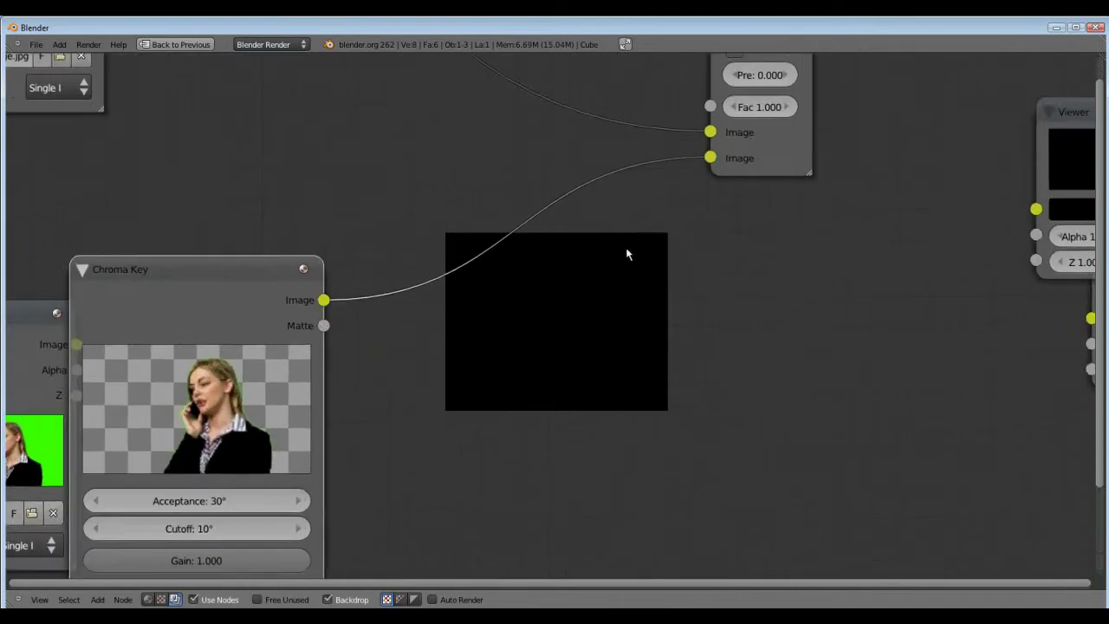
scroll(620, 253, "down", 7)
left_click_drag(837, 216, 824, 98)
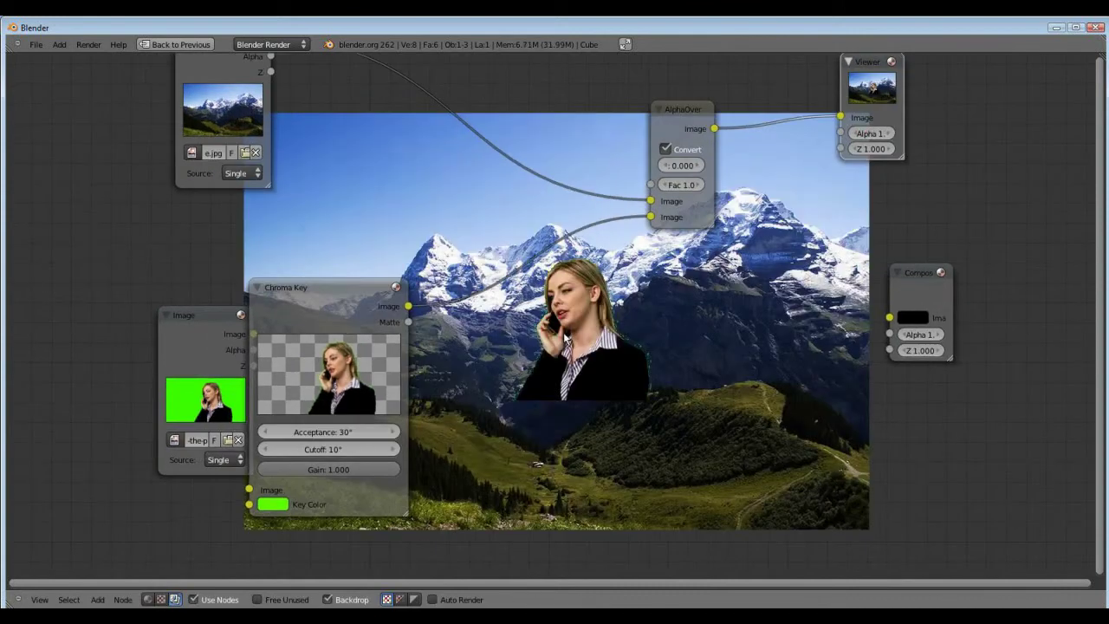
Move the green-screen Image node well away from the Chroma Key node so the two no longer overlap
scroll(563, 332, "up", 4)
scroll(598, 384, "down", 5)
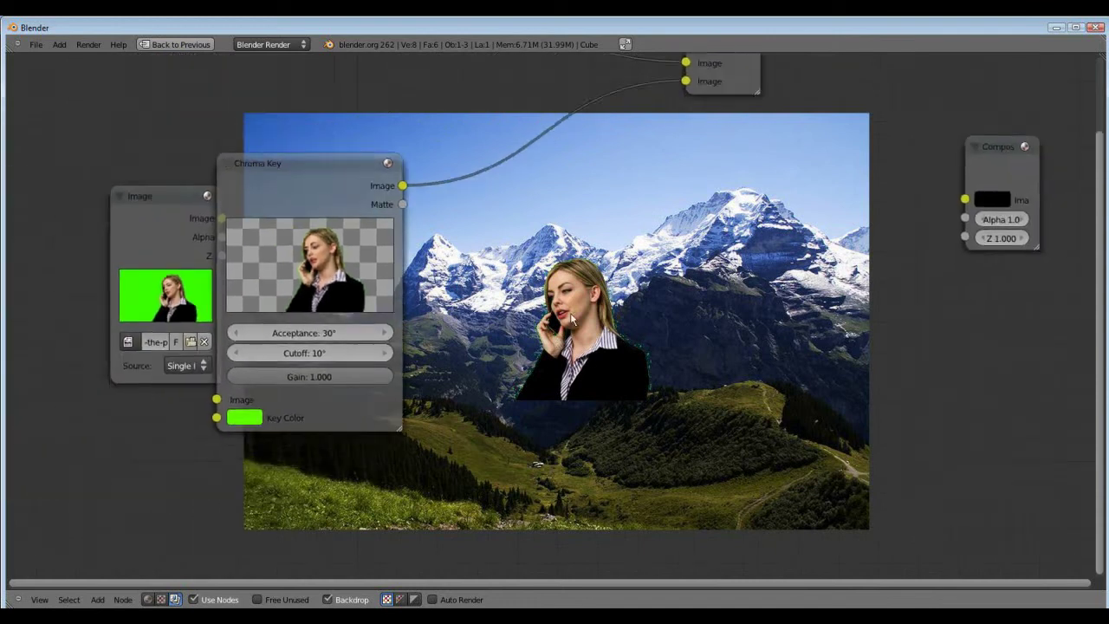
scroll(579, 306, "up", 5)
scroll(557, 320, "down", 3)
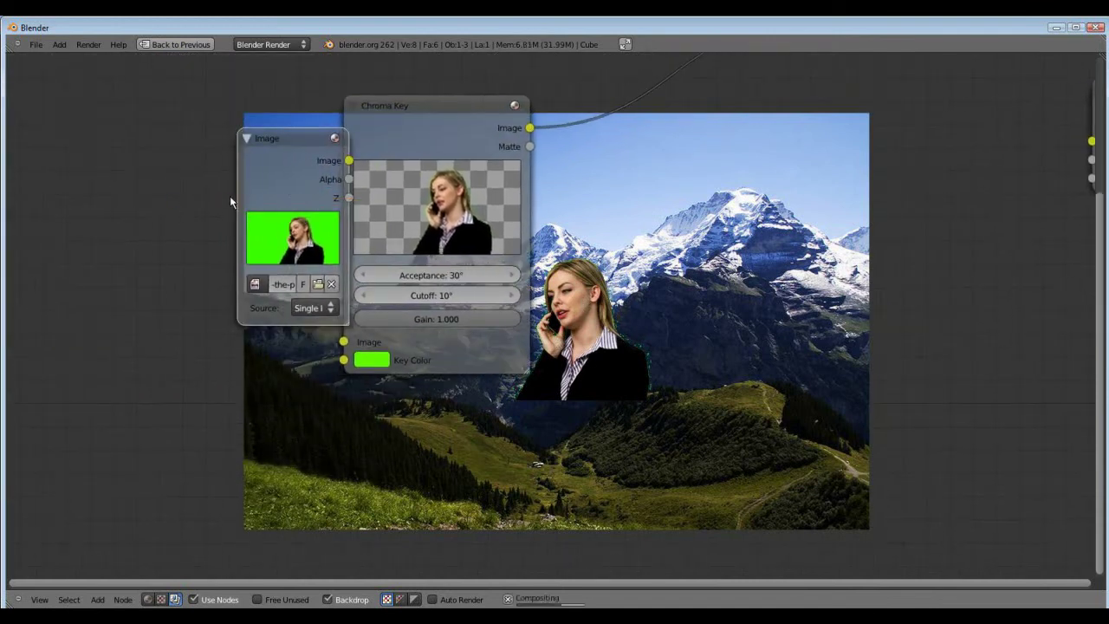
left_click_drag(278, 192, 59, 183)
scroll(519, 282, "up", 3)
scroll(519, 283, "down", 2)
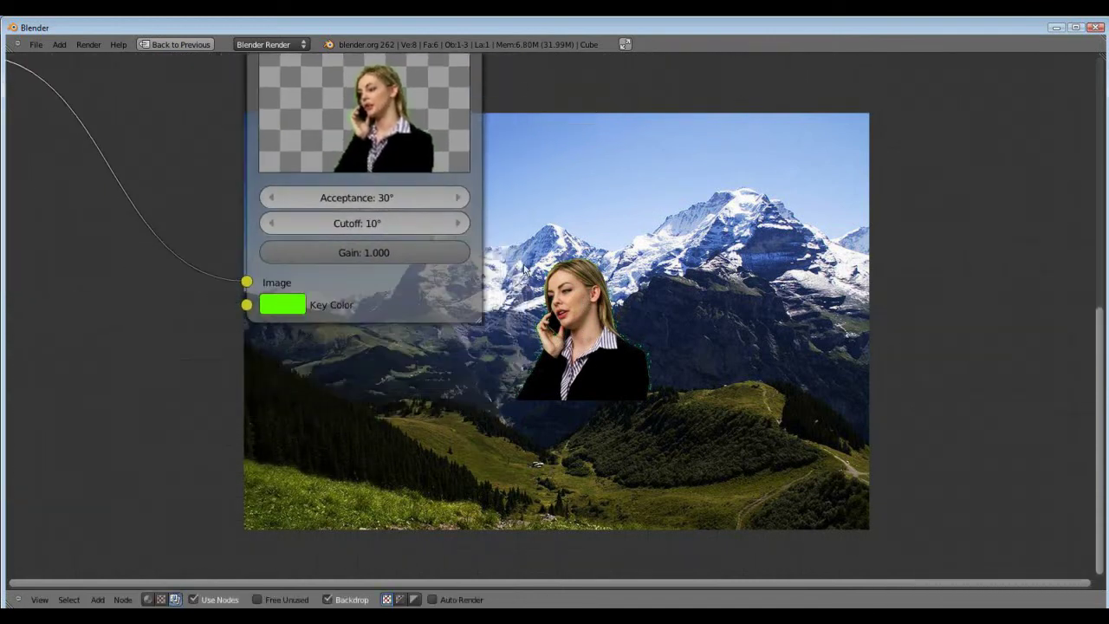
Reposition the Chroma Key node and lower the green-screen Image node, leaving their connecting link clear
middle_click_drag(374, 288, 379, 315)
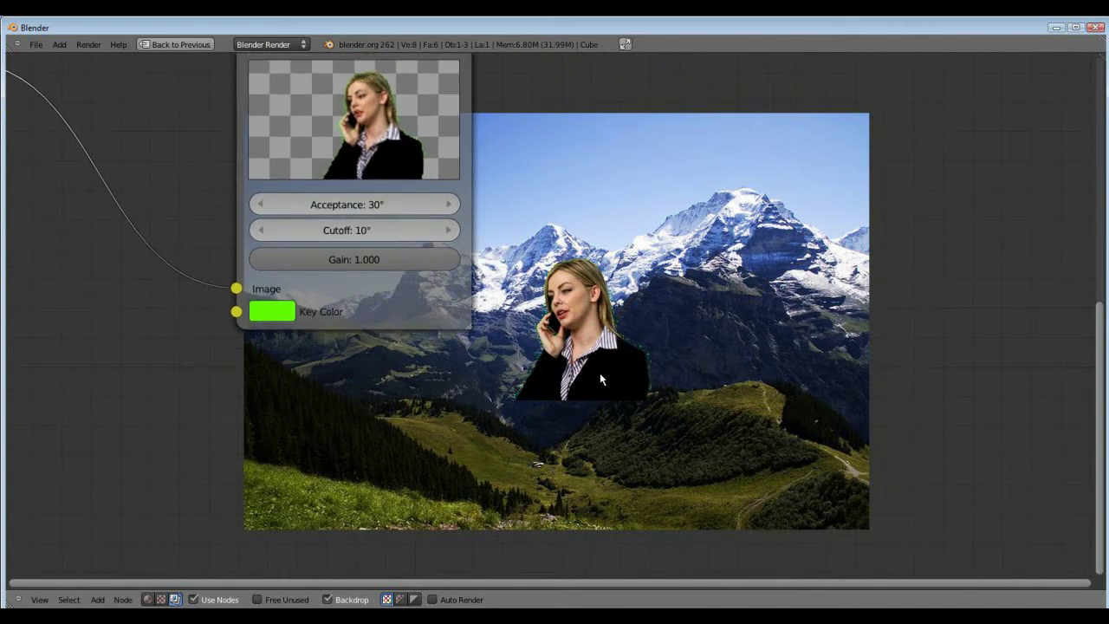
left_click_drag(396, 184, 543, 316)
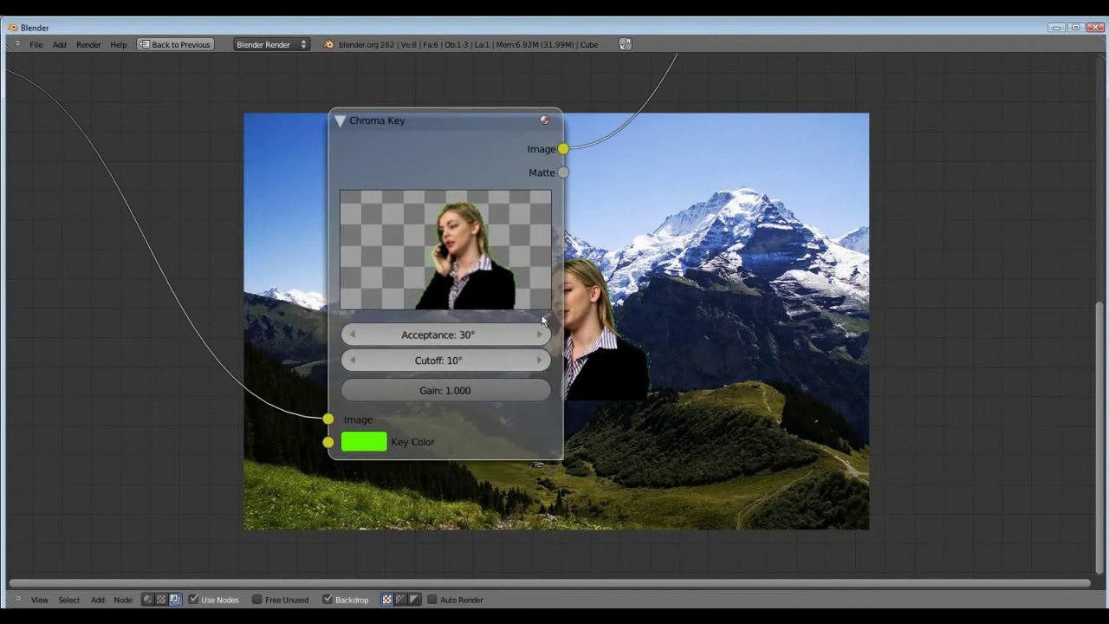
left_click_drag(487, 240, 395, 188)
scroll(582, 307, "down", 6)
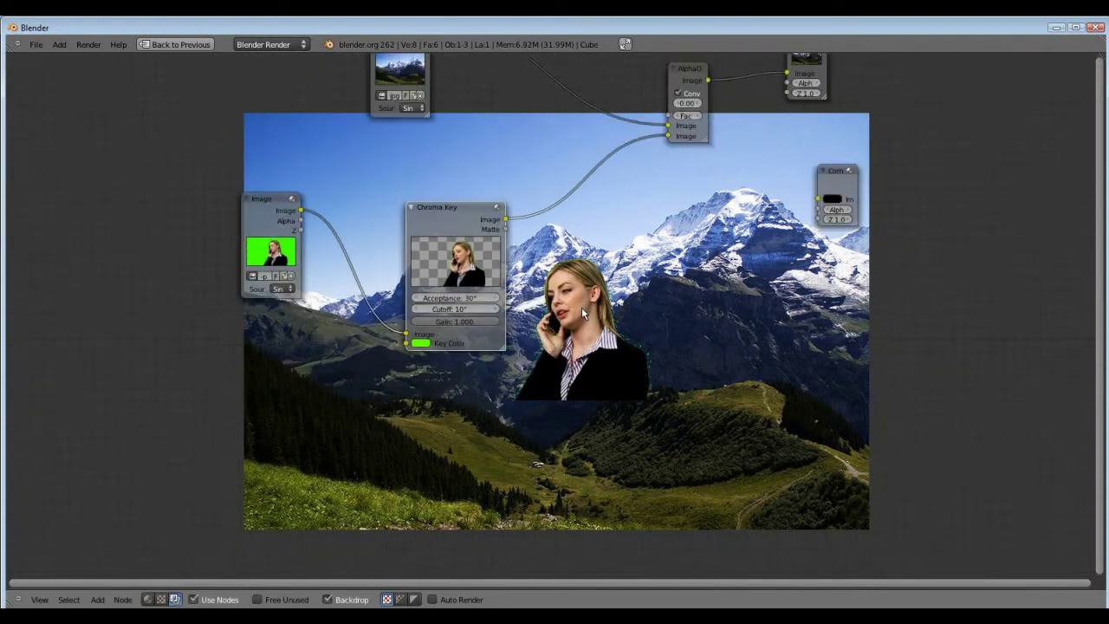
scroll(581, 312, "up", 4)
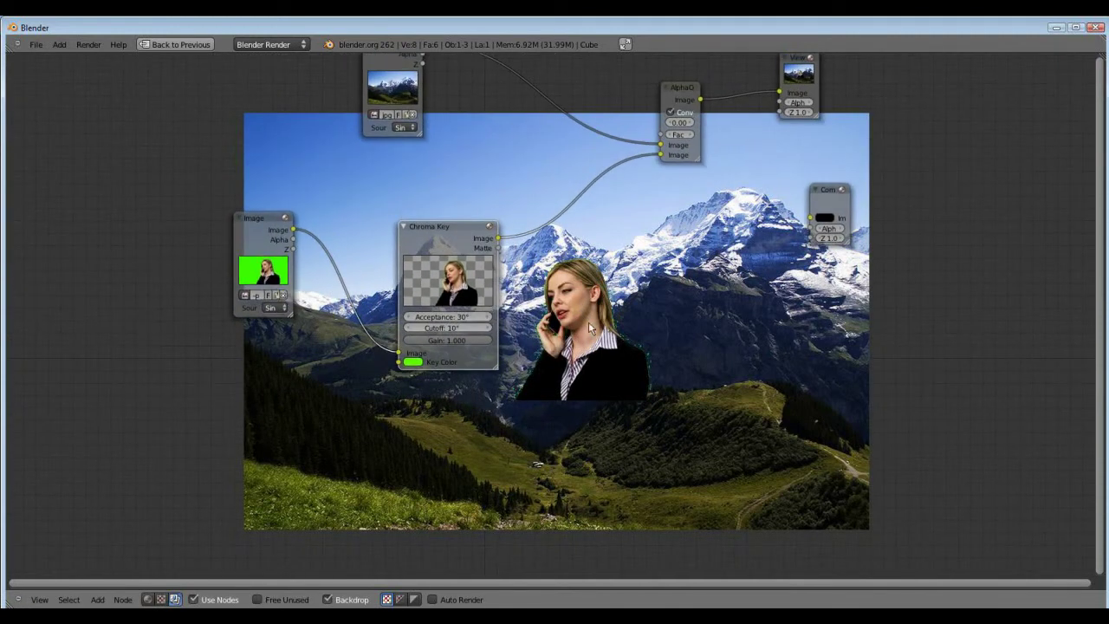
mouse_move(248, 252)
left_mouse_down()
mouse_move(247, 279)
mouse_move(246, 268)
left_mouse_up()
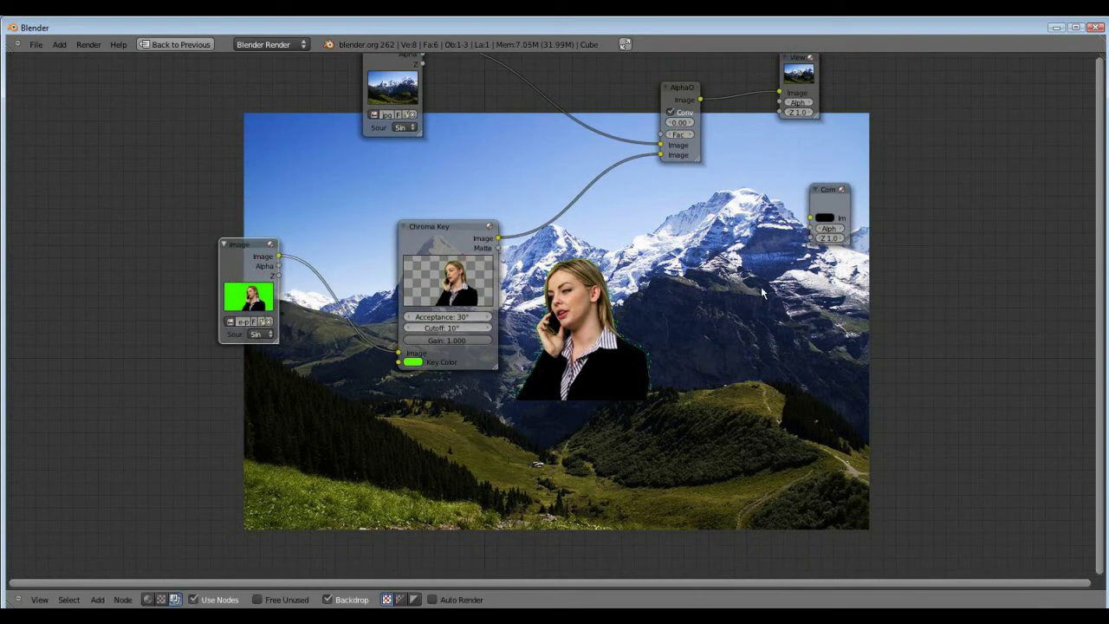
Insert a Scale distort node between Chroma Key and AlphaOver, with its space set to Render Size
key("shift+a")
mouse_move(747, 354)
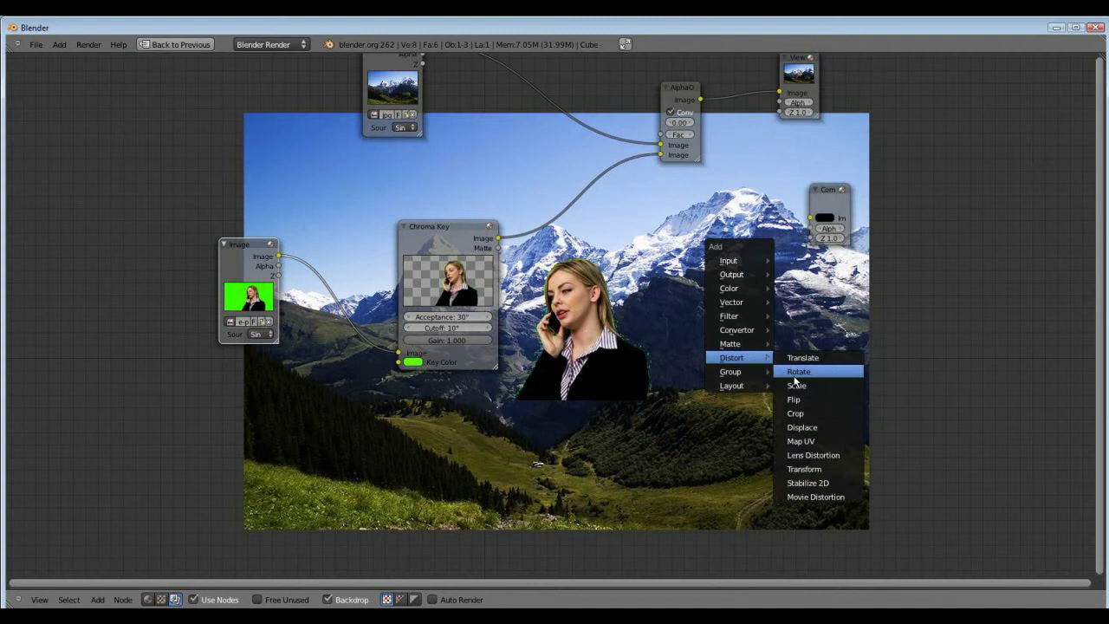
left_click(795, 382)
left_click(530, 217)
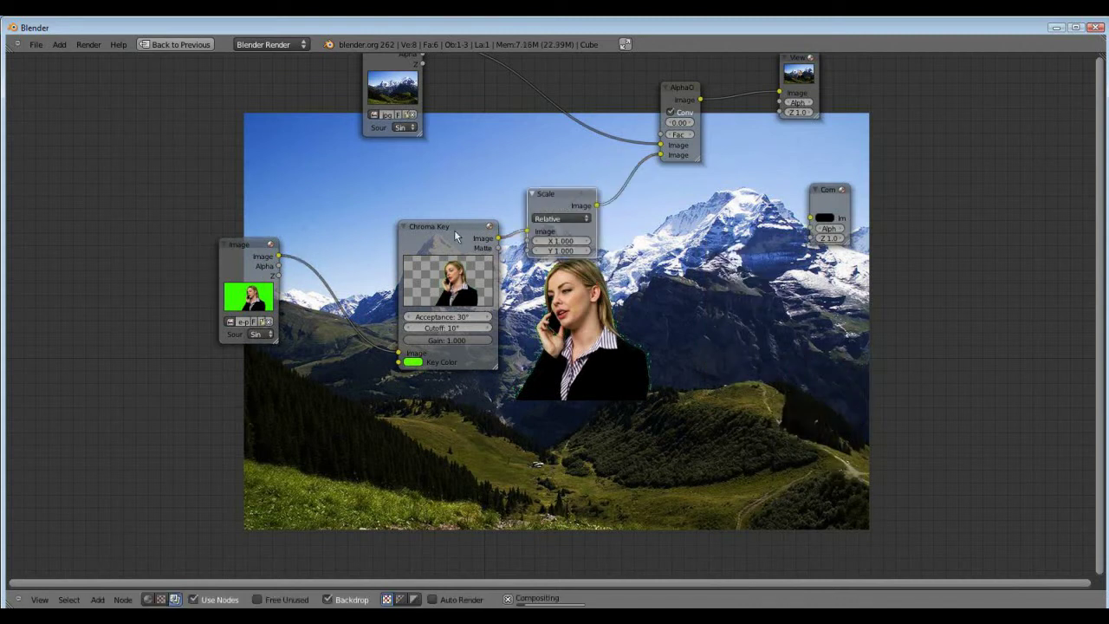
left_click_drag(455, 234, 422, 222)
left_click(565, 220)
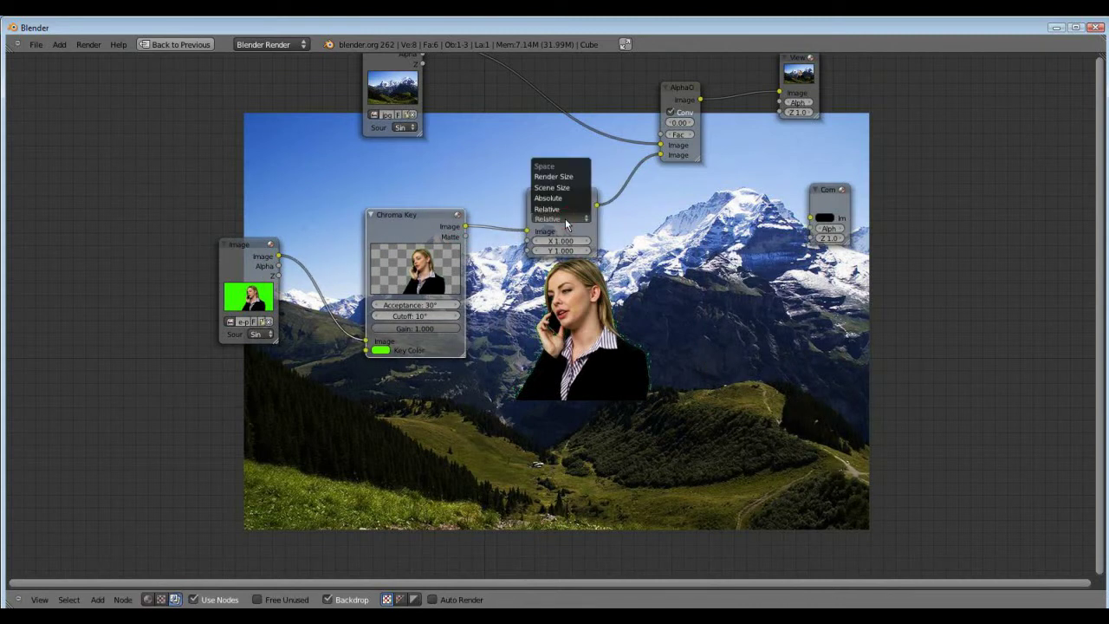
left_click(555, 184)
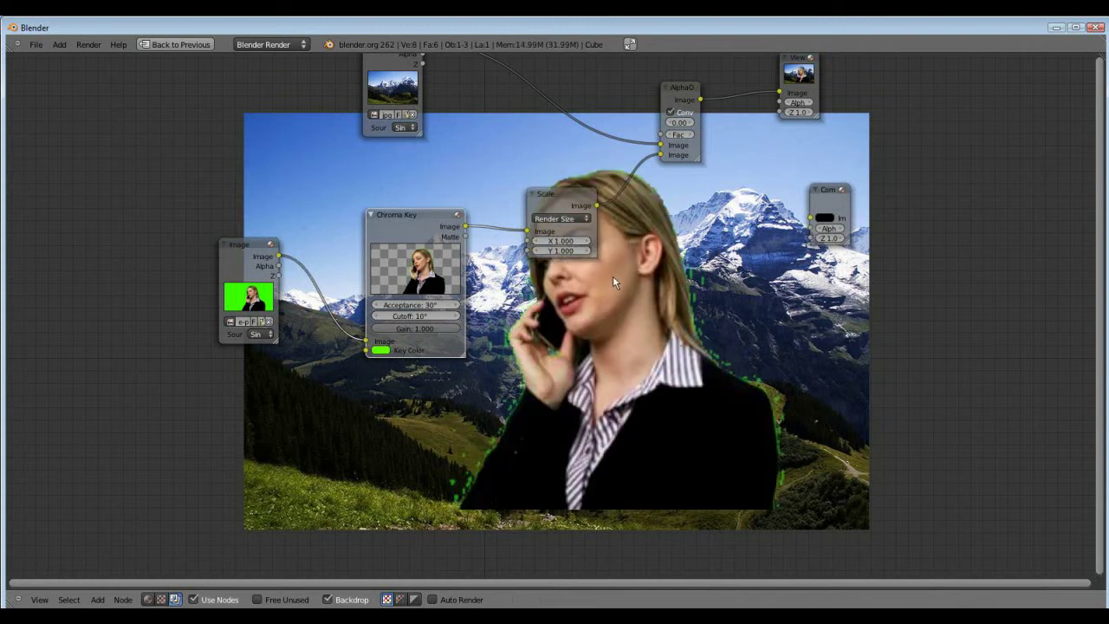
Move the mountain Image node farther from AlphaOver to make room on their link
scroll(613, 278, "down", 4)
middle_click_drag(613, 277, 584, 438)
scroll(563, 279, "up", 3)
left_click_drag(382, 193, 310, 180)
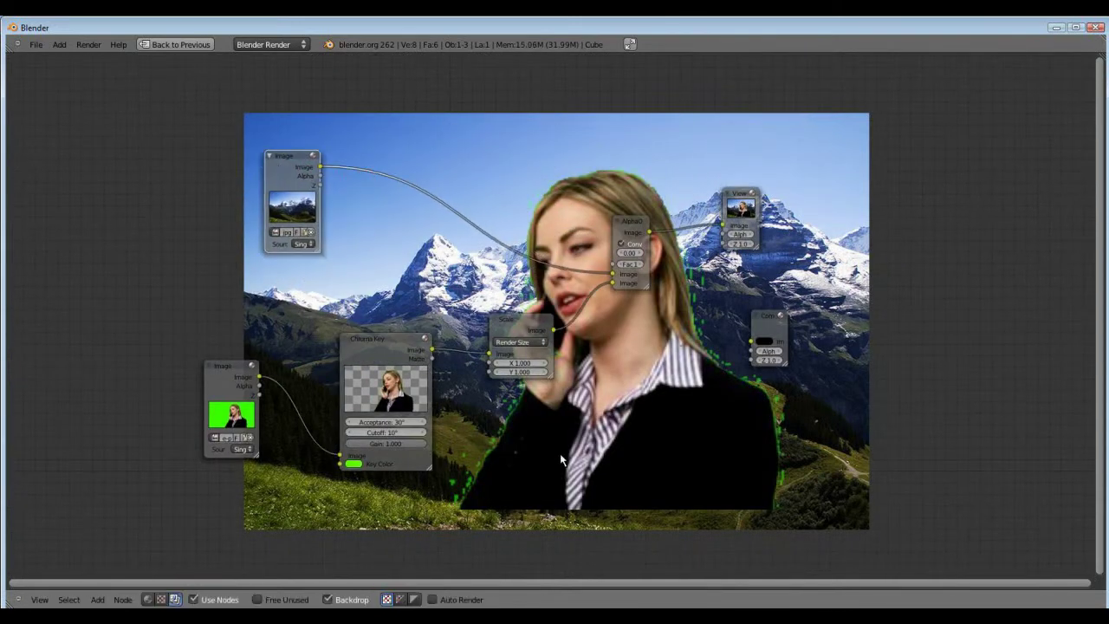
Insert a second Scale node between the mountain Image node and AlphaOver and set it to Render Size
scroll(583, 513, "up", 3)
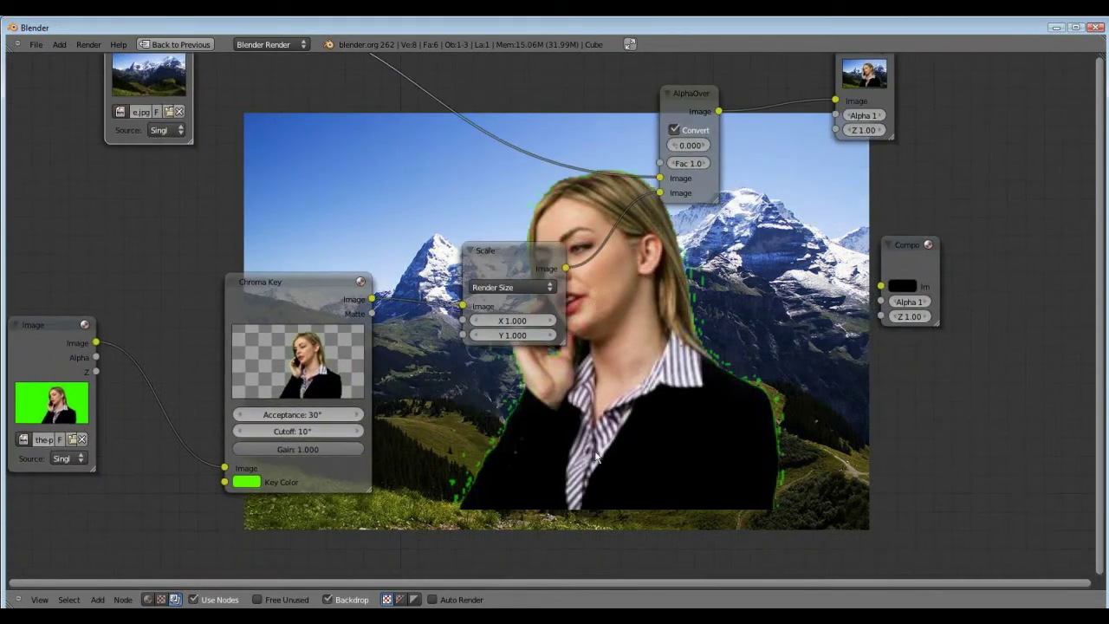
scroll(587, 520, "down", 1)
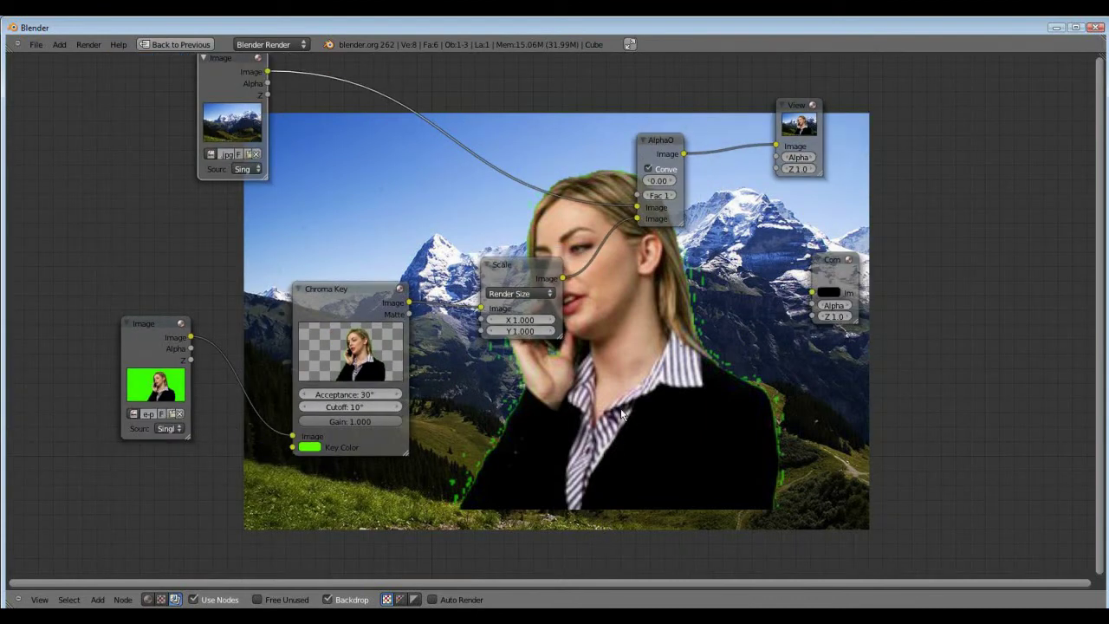
key("shift+a")
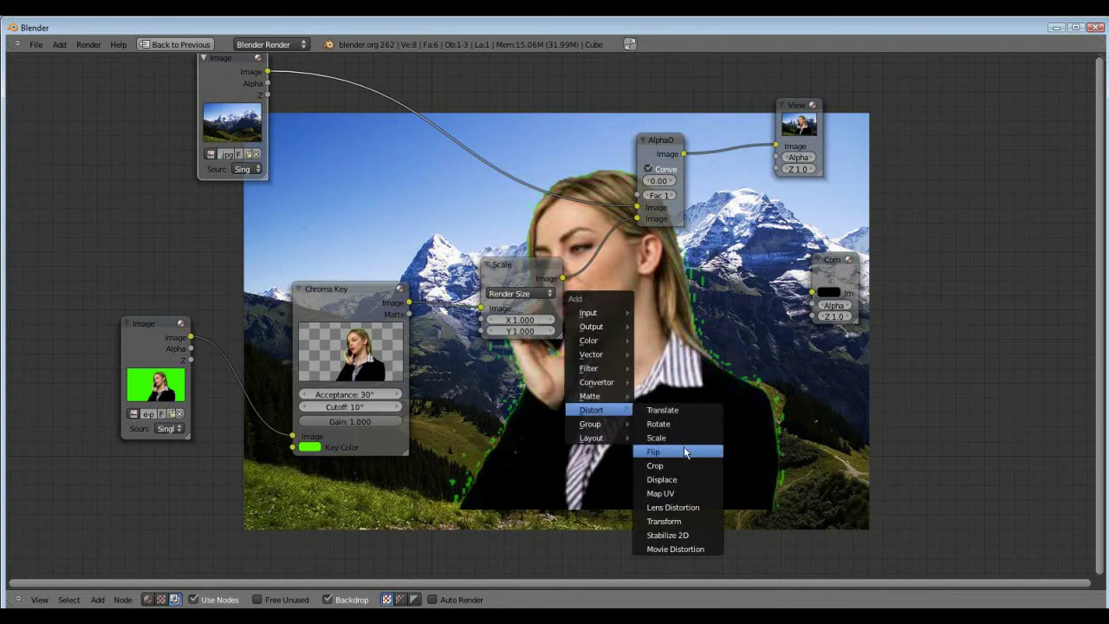
left_click(656, 438)
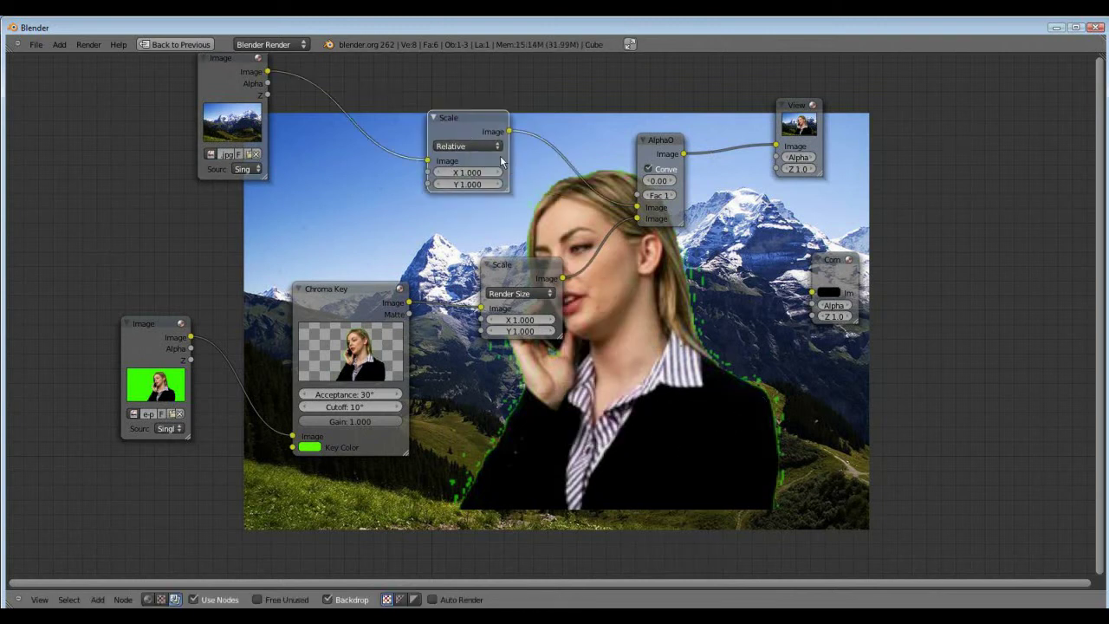
left_click(466, 146)
left_click(452, 96)
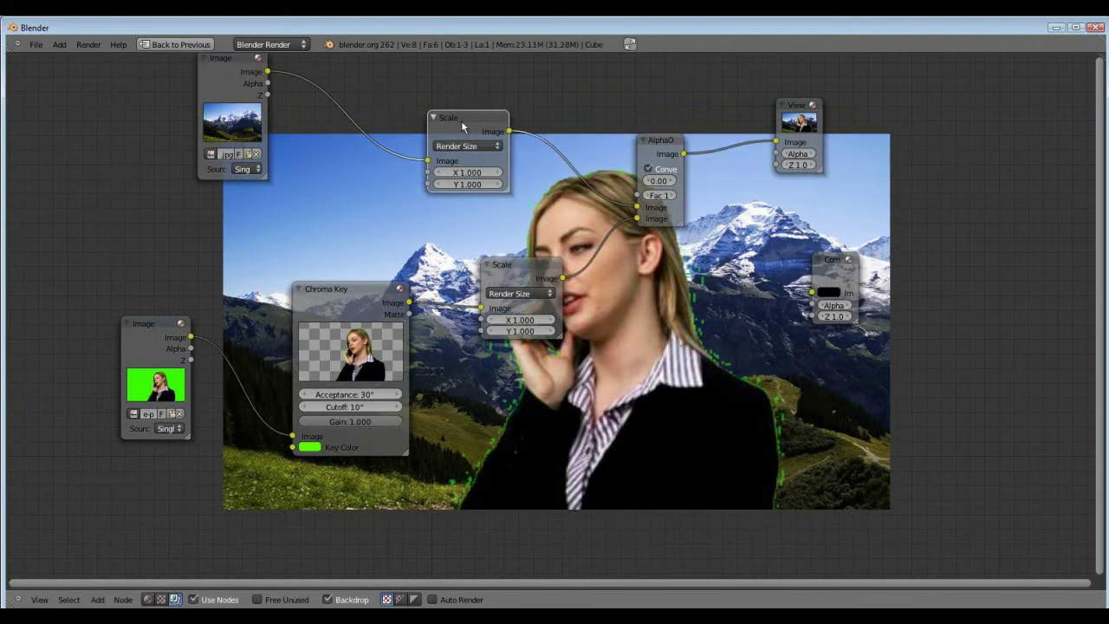
Rearrange the mountain Image, both Scale, AlphaOver and Viewer nodes to spread out the node layout
left_click_drag(236, 76, 147, 85)
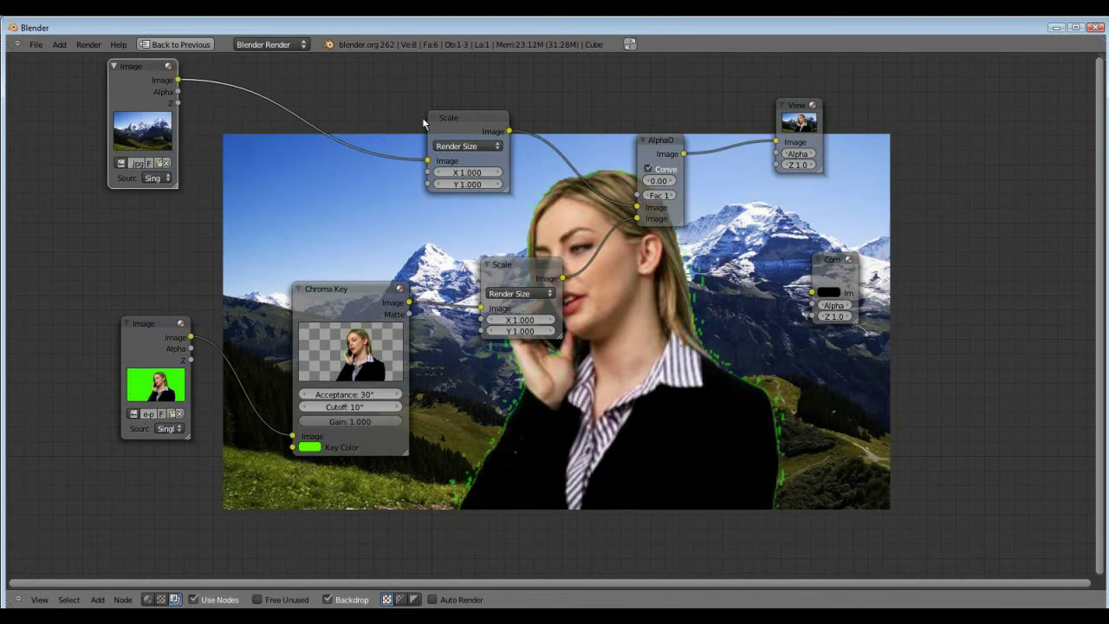
left_click_drag(456, 130, 337, 110)
left_click_drag(659, 141, 579, 117)
left_click_drag(512, 269, 442, 243)
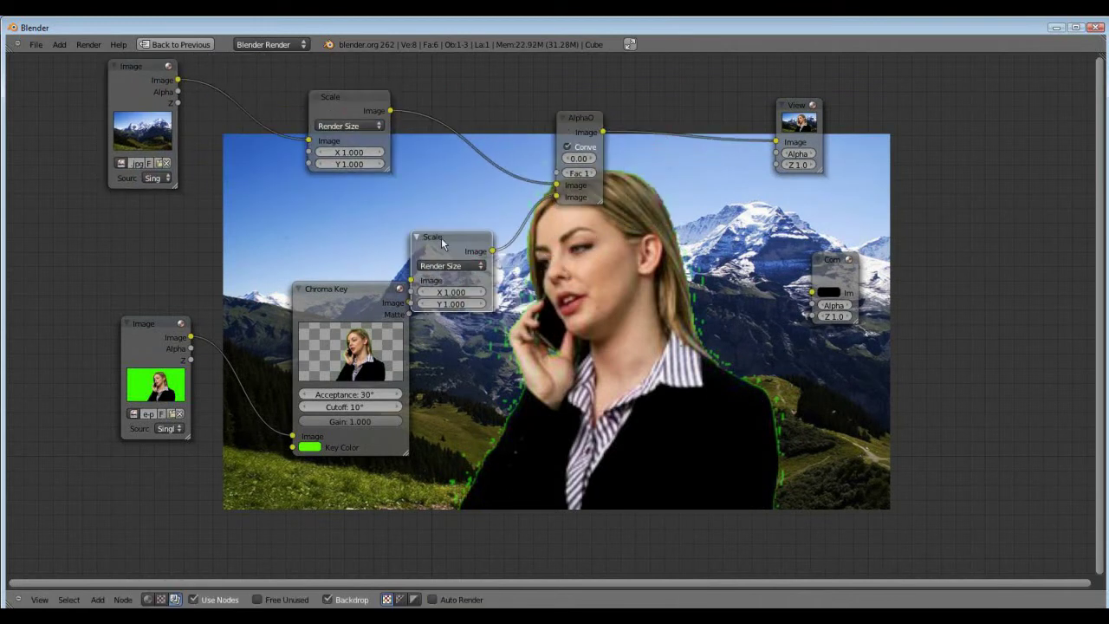
left_click_drag(808, 116, 901, 148)
Delete the Viewer node and connect the AlphaOver output to the Composite node's Image input
scroll(659, 208, "down", 5)
middle_click_drag(447, 271, 384, 372)
scroll(358, 157, "up", 8)
scroll(426, 399, "down", 4)
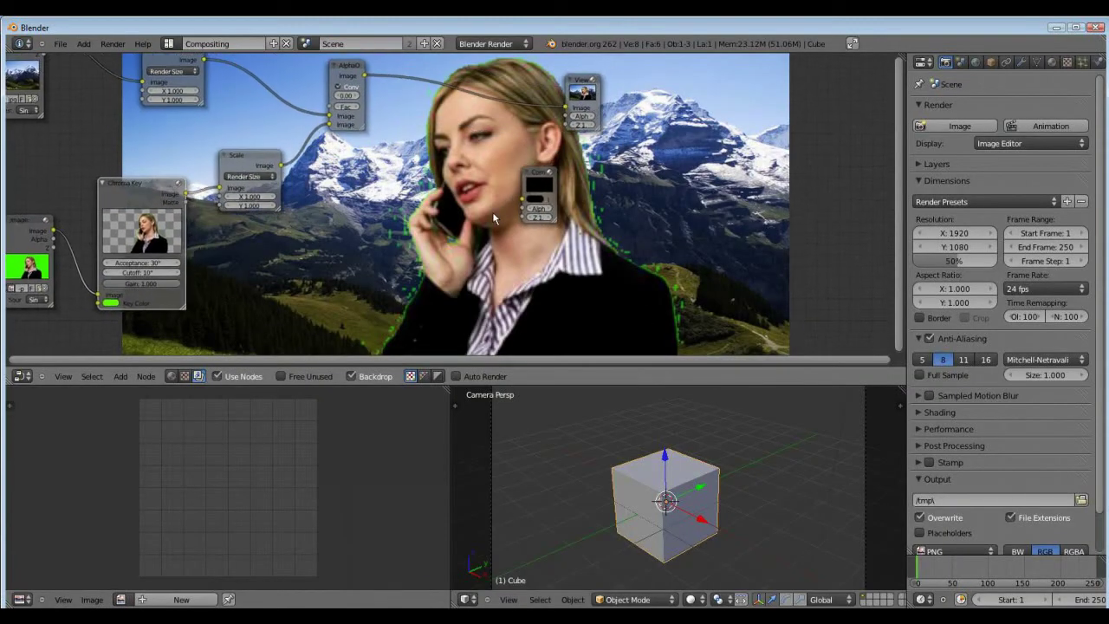
scroll(545, 198, "up", 3)
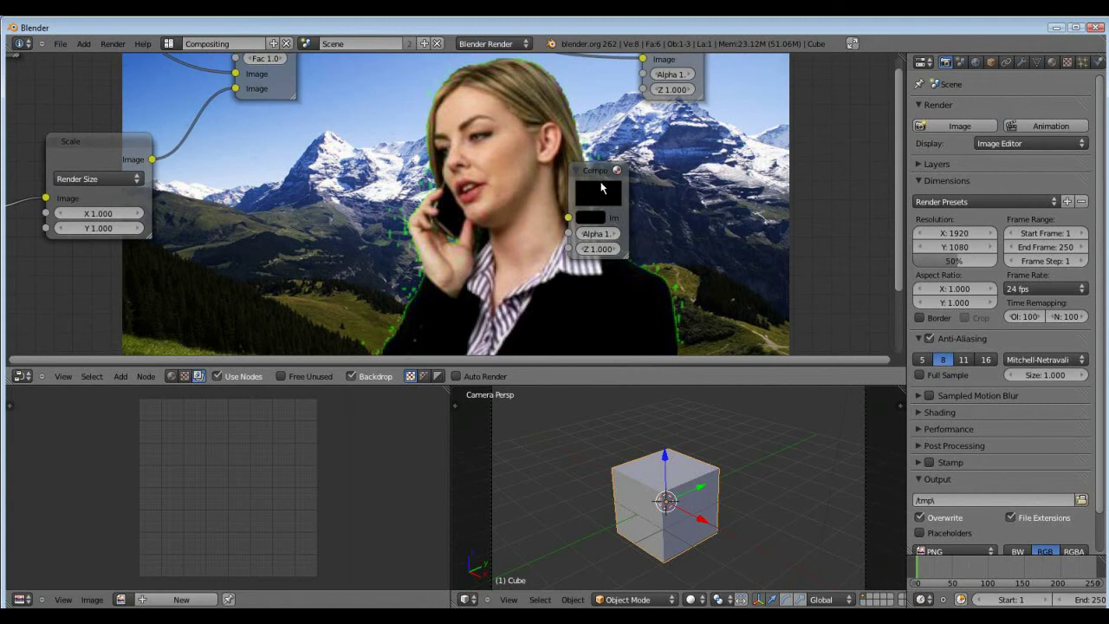
scroll(602, 187, "down", 5)
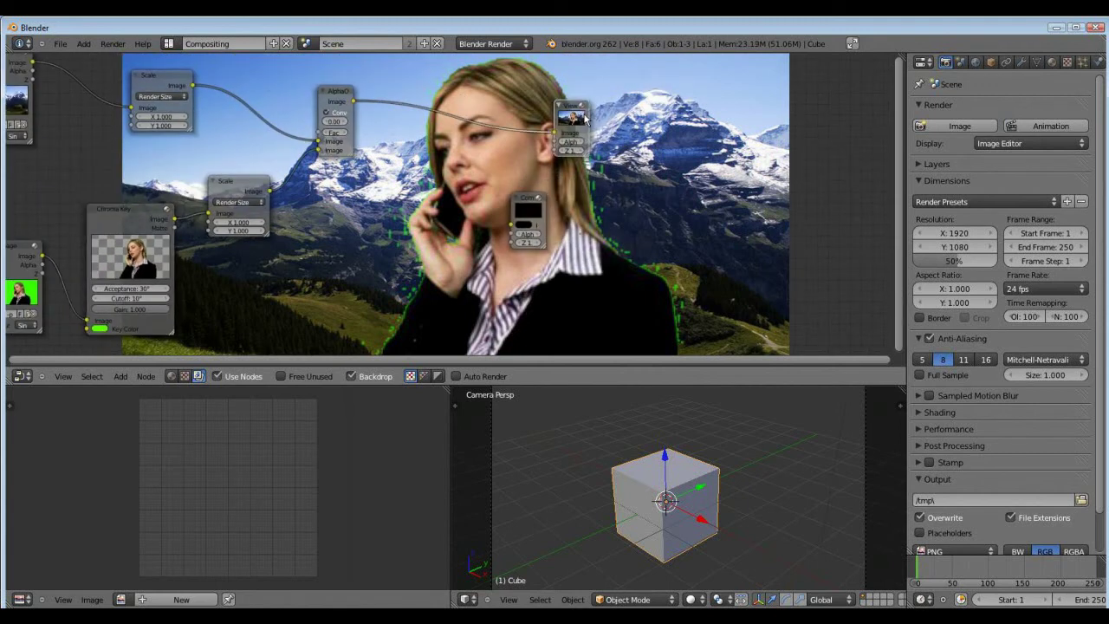
left_click_drag(570, 121, 637, 111)
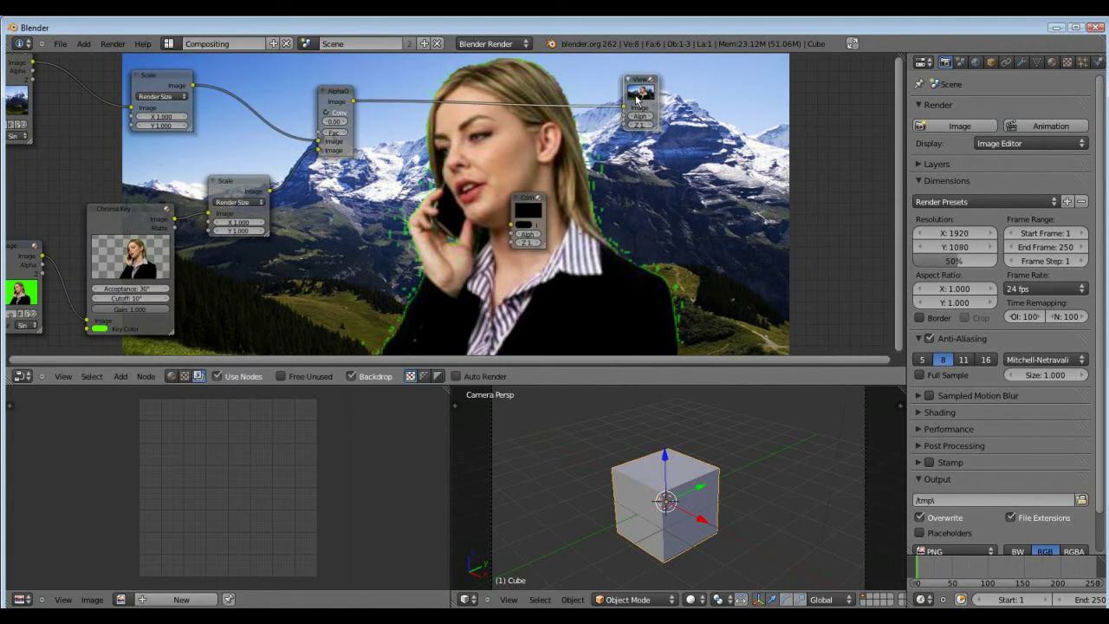
key("x")
left_click_drag(338, 108, 553, 141)
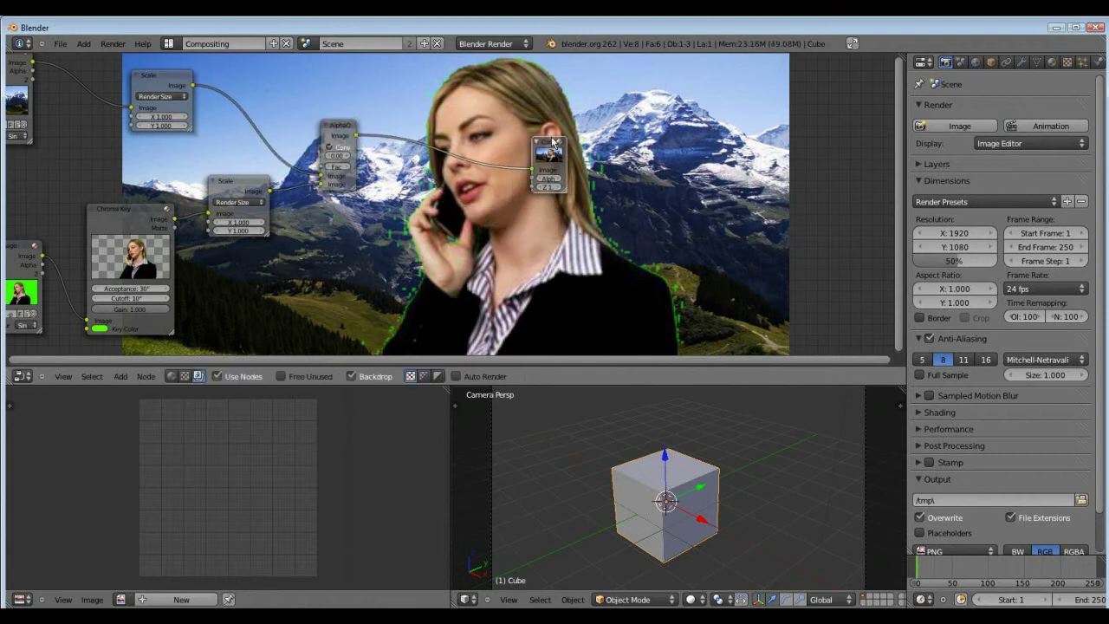
Render the composite and examine the keyed edges around the woman's hand and phone in the render result
key("F12")
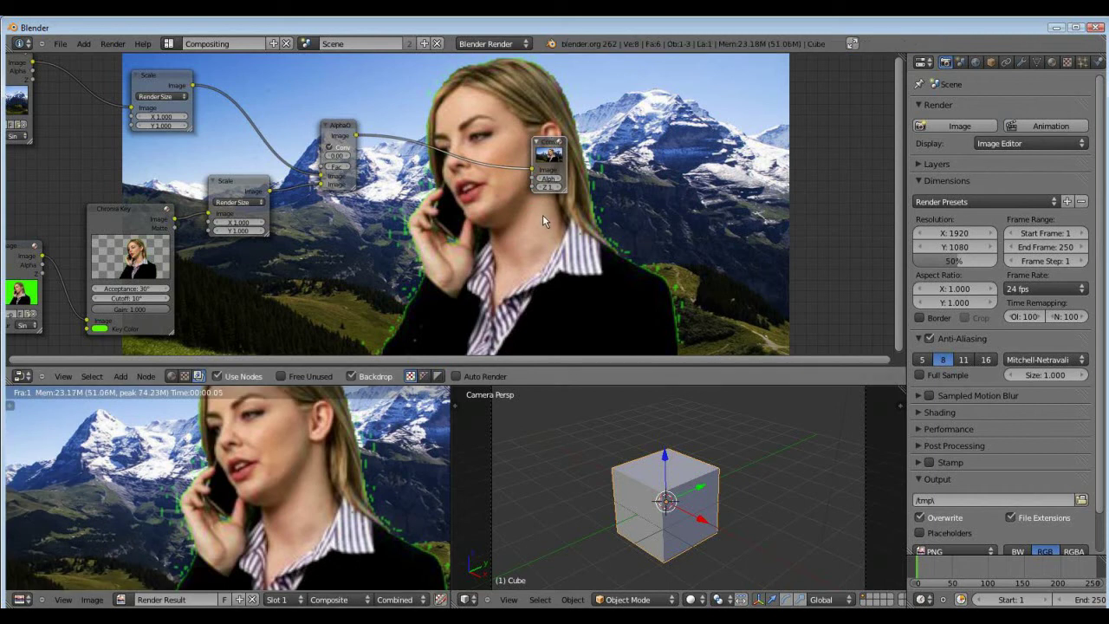
scroll(315, 462, "down", 7)
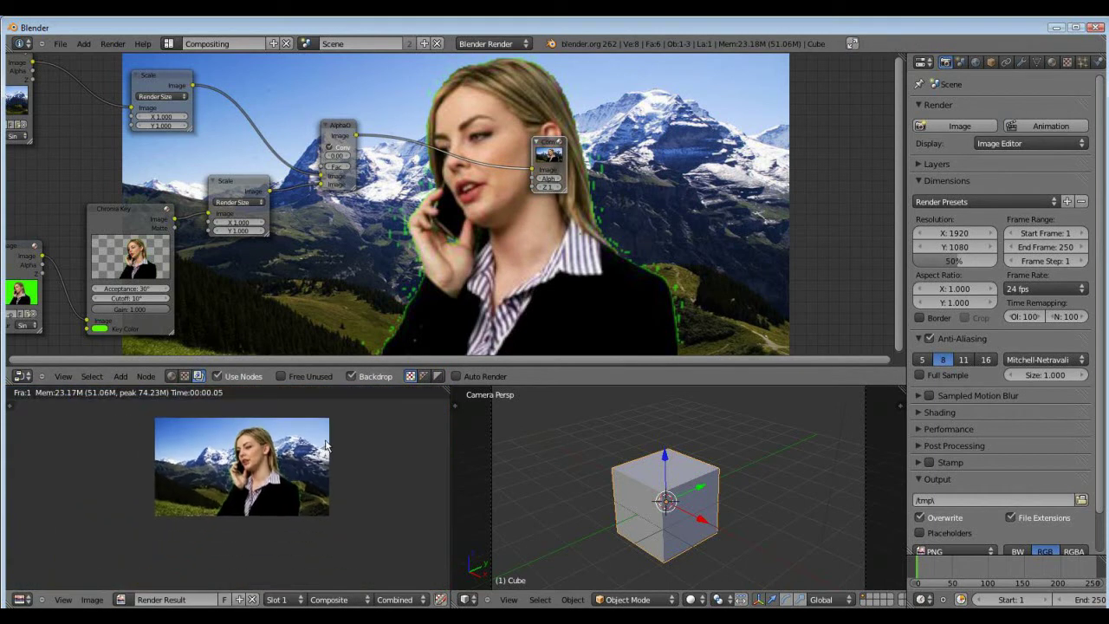
scroll(326, 445, "up", 8)
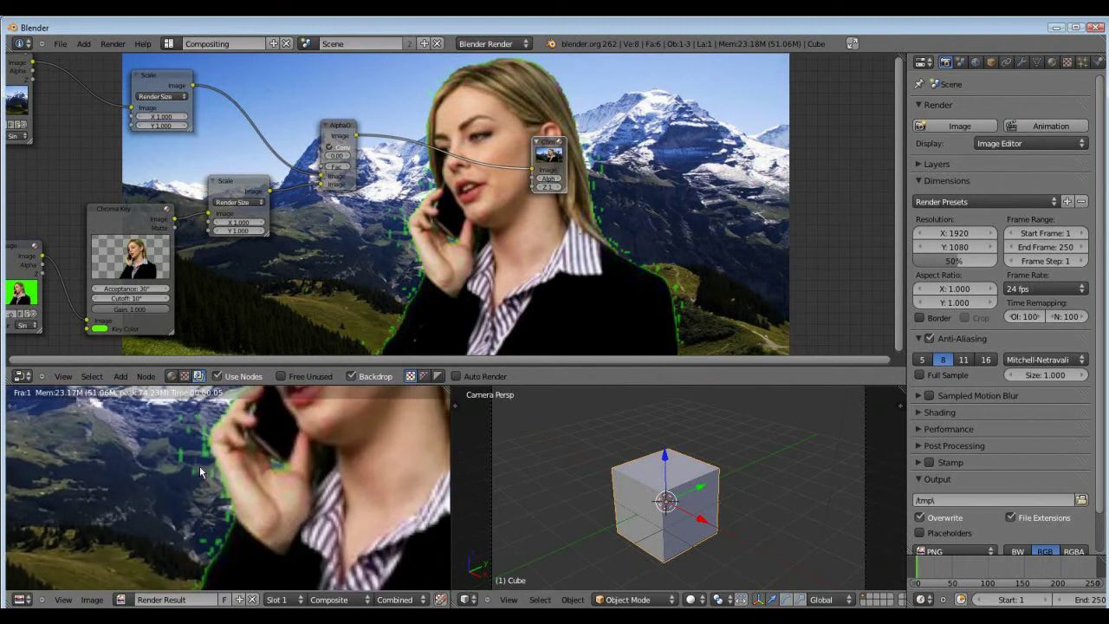
middle_click_drag(199, 466, 203, 489)
Spread the green-screen Image, Chroma Key and adjoining Scale nodes apart for clear access to the key settings
middle_click_drag(311, 233, 481, 195)
scroll(373, 228, "up", 6)
middle_click_drag(251, 258, 448, 201)
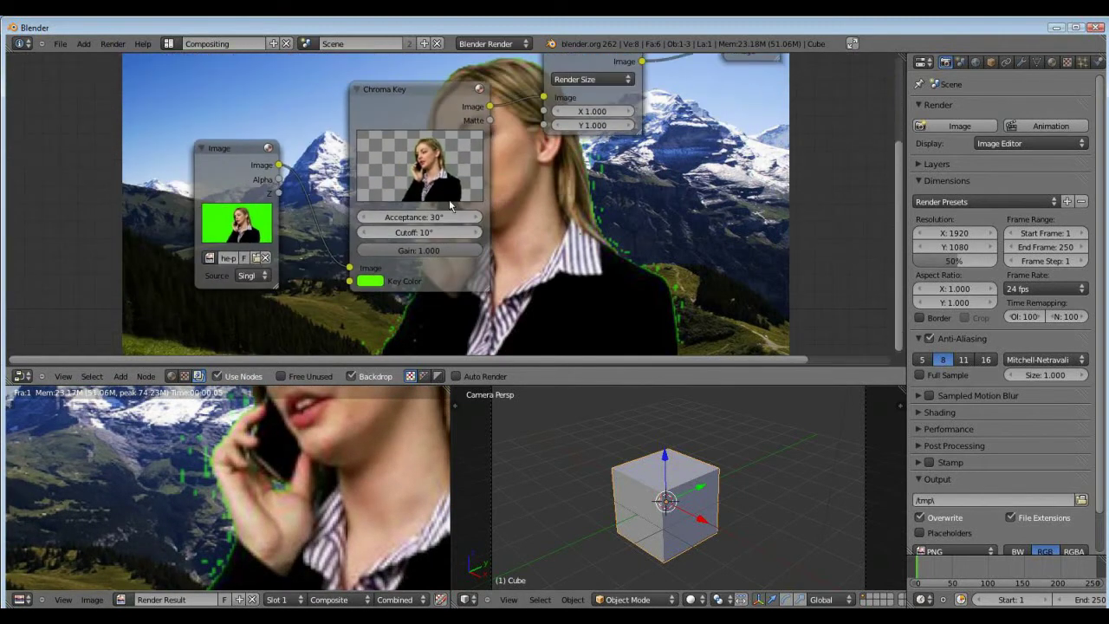
left_click_drag(230, 155, 130, 159)
left_click_drag(407, 89, 406, 130)
left_click_drag(611, 94, 724, 104)
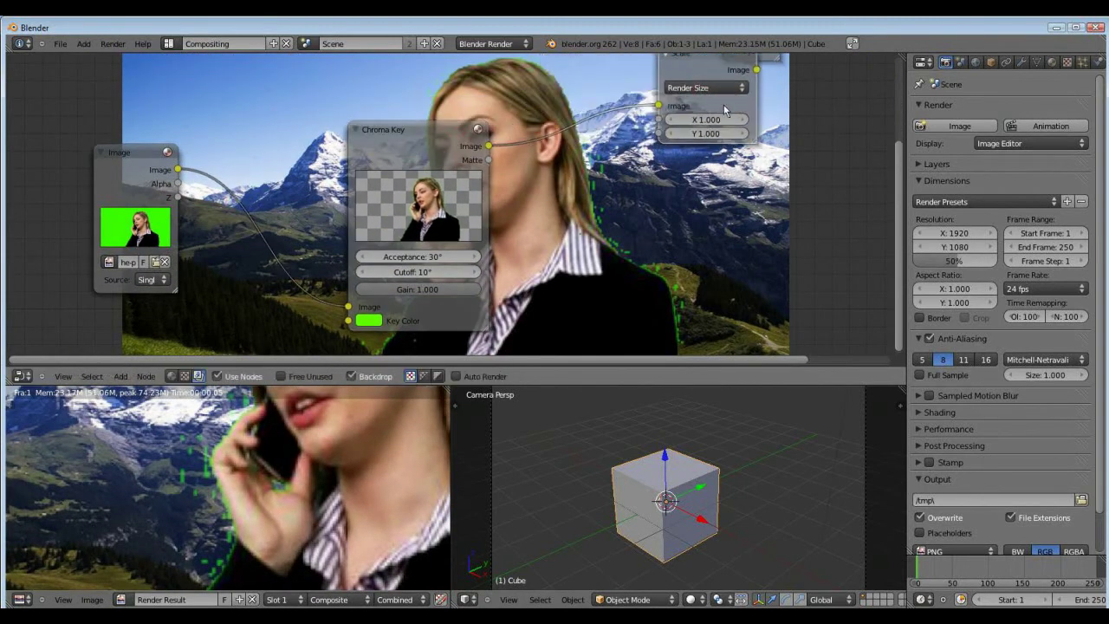
scroll(373, 221, "up", 8)
middle_click_drag(312, 230, 454, 192)
left_click_drag(455, 193, 433, 244)
Set the Chroma Key node's Acceptance to 48.17°, Cutoff to 19° and Gain to 0.469 to clean up the woman's edges
scroll(442, 238, "down", 1)
middle_click_drag(451, 236, 489, 203)
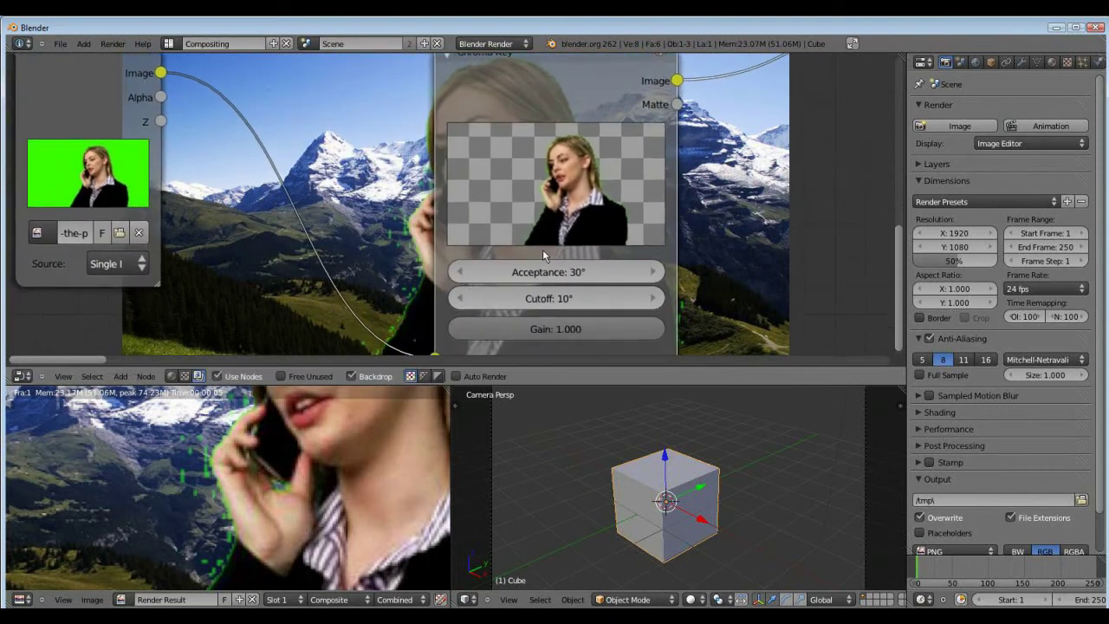
scroll(543, 252, "up", 1)
middle_click_drag(541, 281, 539, 225)
middle_click_drag(589, 200, 715, 196)
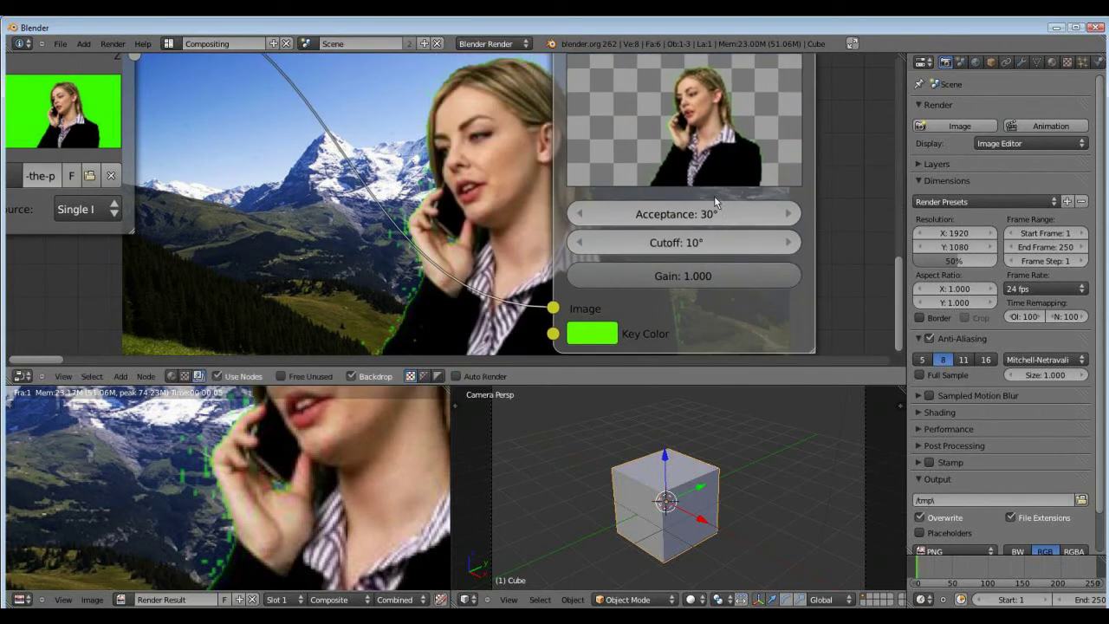
left_click_drag(685, 215, 775, 210)
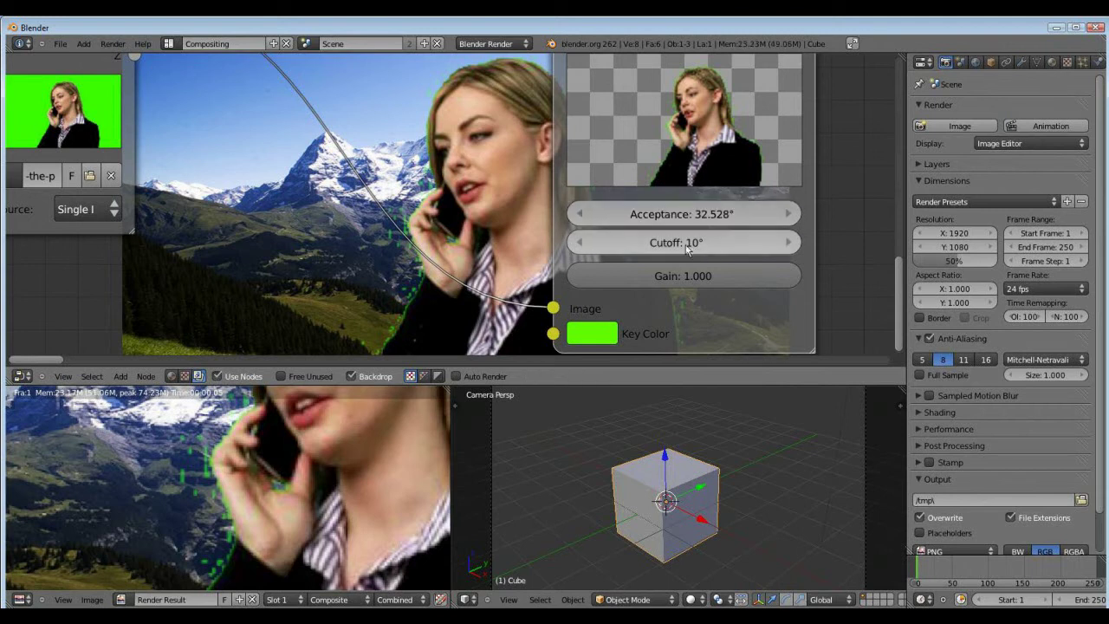
left_click_drag(687, 247, 662, 282)
left_click_drag(688, 215, 721, 220)
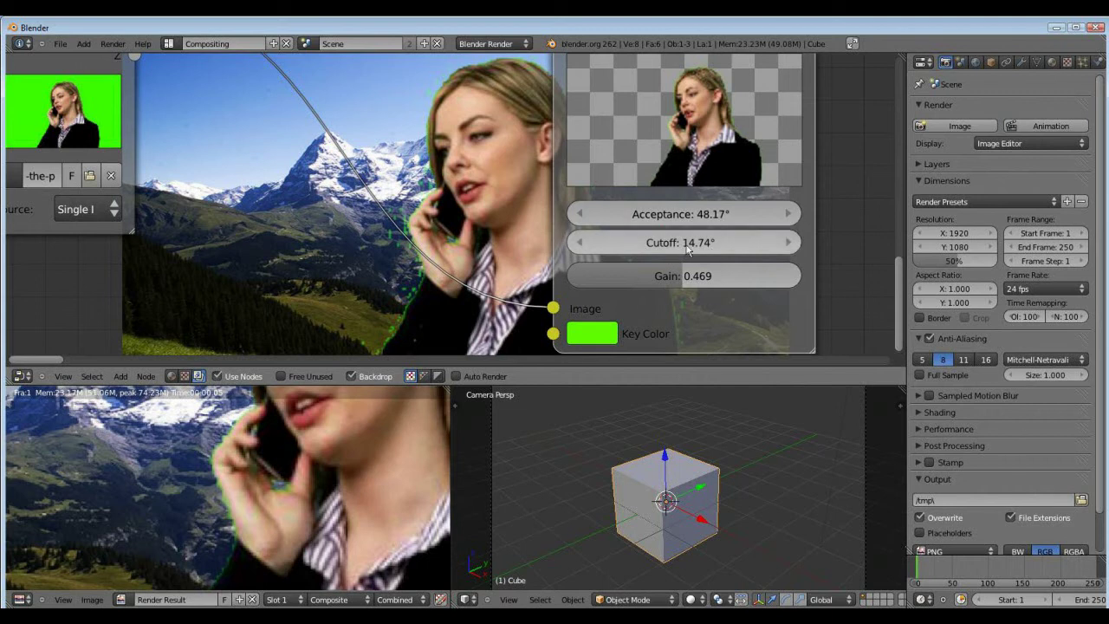
left_click_drag(688, 249, 779, 237)
scroll(606, 230, "down", 2)
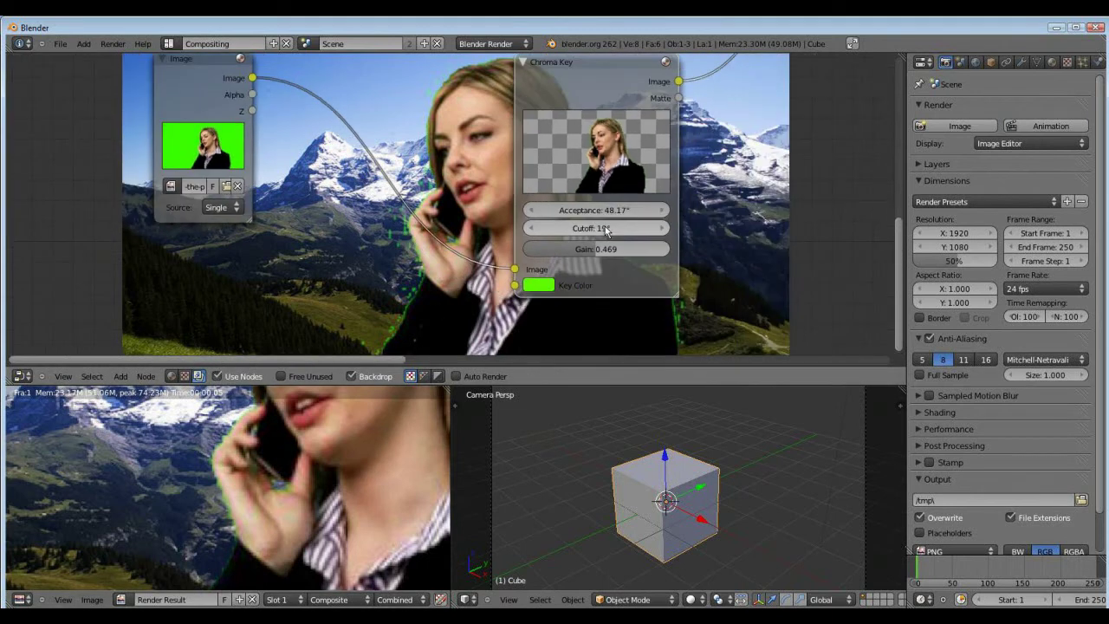
Examine the keyed edges around the woman's hair, hand and jacket in the updated render result
scroll(611, 230, "down", 3)
scroll(347, 473, "down", 6)
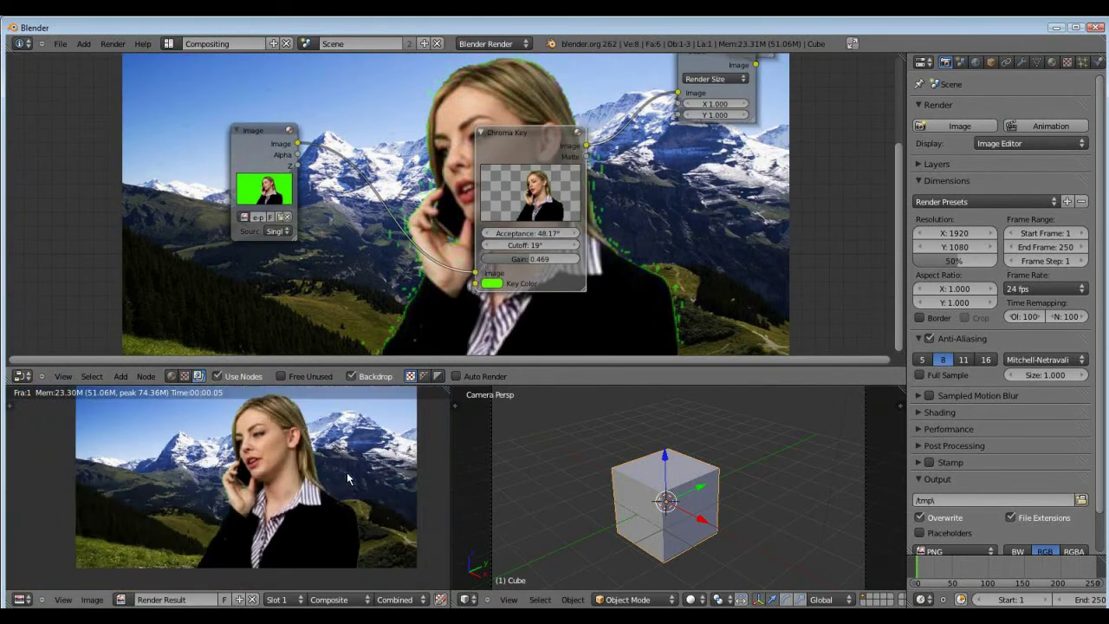
middle_click_drag(357, 469, 304, 452)
scroll(260, 499, "up", 4)
scroll(242, 515, "down", 5)
mouse_move(249, 512)
middle_mouse_down()
mouse_move(309, 562)
mouse_move(256, 509)
middle_mouse_up()
scroll(309, 561, "up", 3)
scroll(268, 515, "down", 2)
Reposition the Composite and AlphaOver nodes to open up space between them for another node
scroll(706, 170, "down", 3)
middle_click_drag(707, 168, 475, 271)
scroll(476, 270, "up", 2)
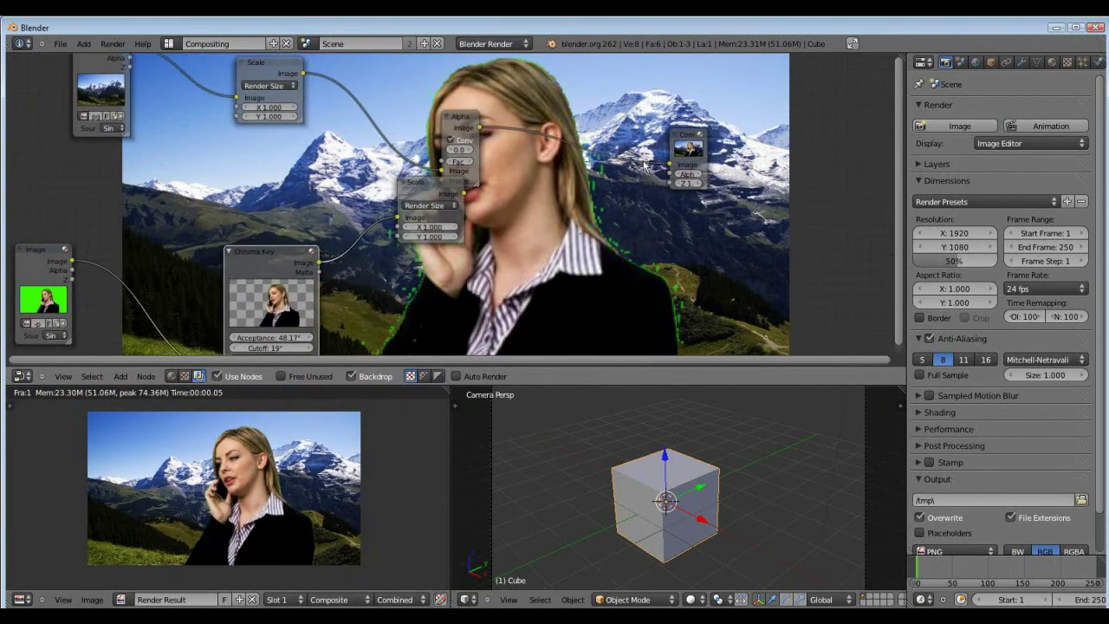
scroll(476, 271, "down", 4)
left_click_drag(622, 169, 678, 136)
middle_click_drag(563, 176, 563, 193)
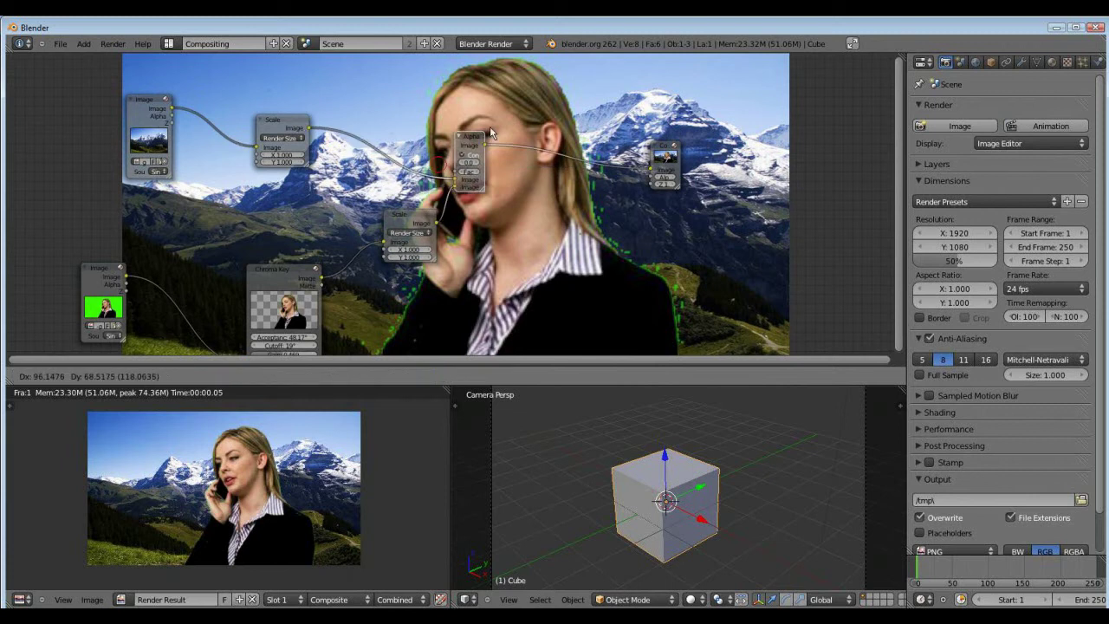
Add an RGB Curves node and insert it on the link between the AlphaOver and Composite nodes
key("shift+a")
mouse_move(570, 201)
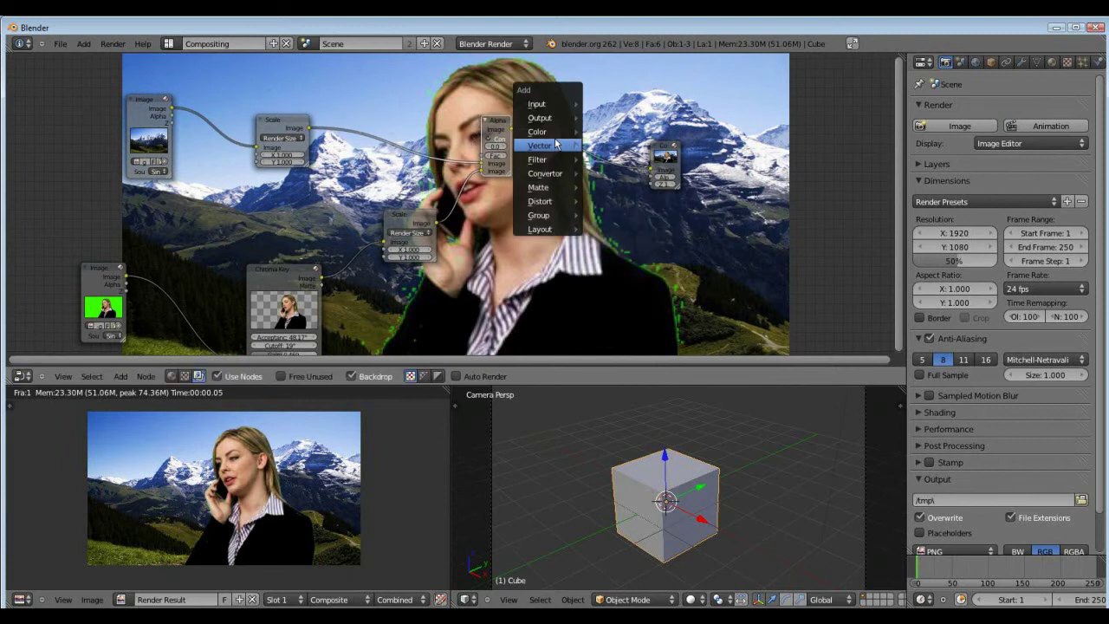
mouse_move(563, 132)
left_click(634, 132)
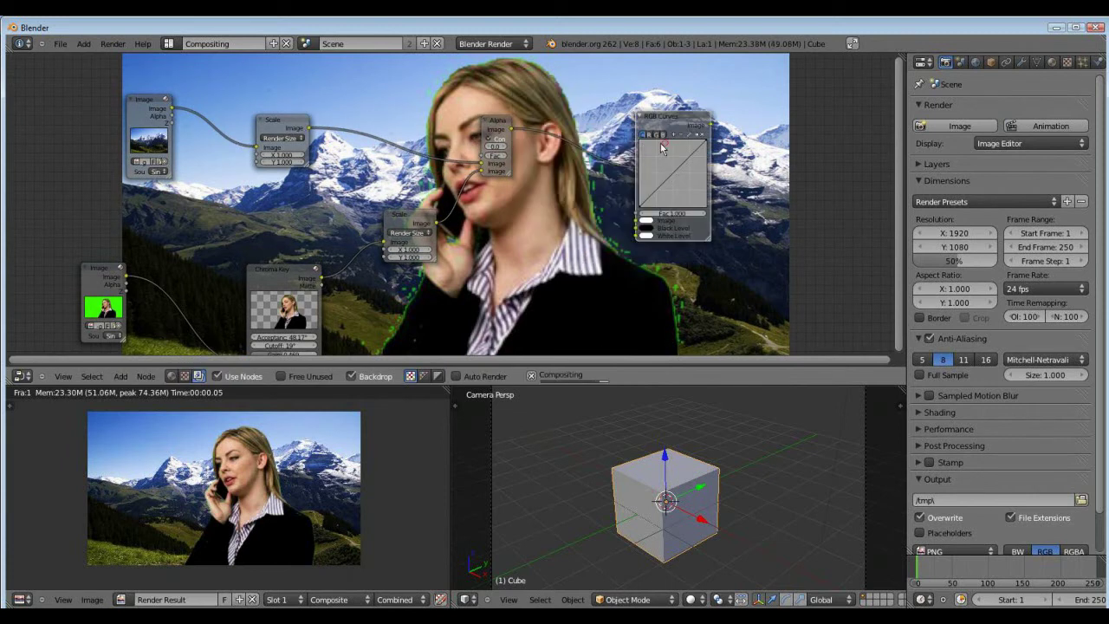
left_click_drag(673, 119, 733, 130)
Move AlphaOver away from the RGB Curves node and bend the combined curve into an S-shape with brighter highlights and darker shadows
scroll(625, 177, "up", 7)
scroll(627, 177, "down", 1)
middle_click_drag(692, 172, 605, 236)
left_click_drag(425, 156, 348, 204)
left_click_drag(614, 215, 632, 186)
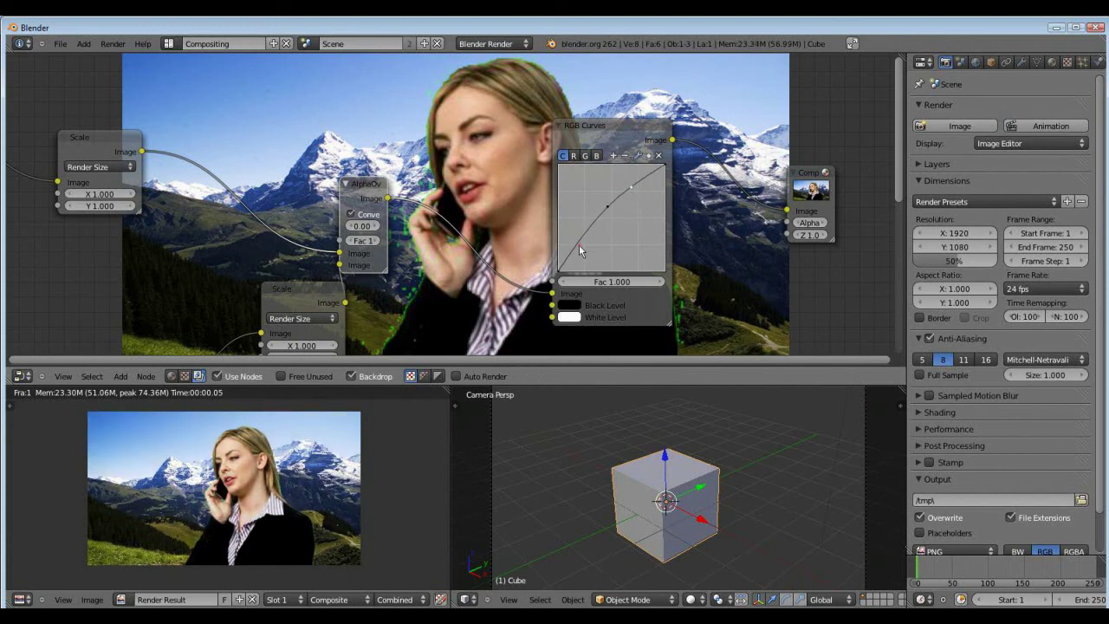
left_click_drag(580, 246, 583, 248)
Inspect the contrast and colours of the graded composite in the render result, both close up and as a whole
scroll(280, 488, "up", 3)
scroll(280, 485, "down", 4)
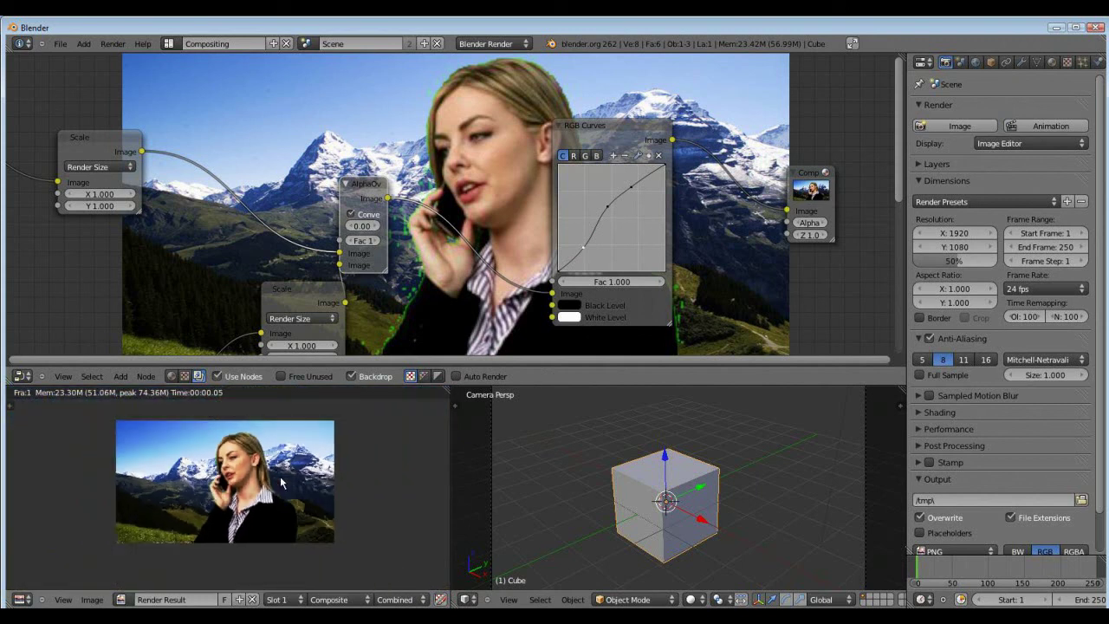
scroll(280, 487, "down", 1)
scroll(280, 490, "up", 3)
scroll(280, 497, "down", 2)
scroll(231, 513, "up", 3)
scroll(232, 514, "down", 1)
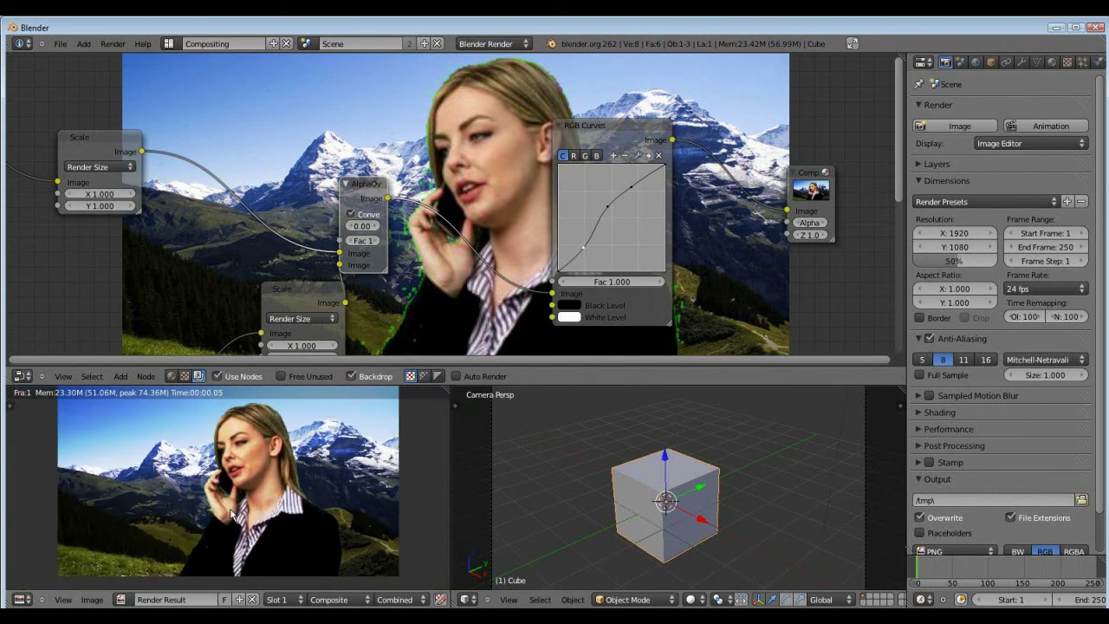
scroll(234, 515, "down", 1)
scroll(247, 498, "up", 2)
scroll(254, 512, "down", 3)
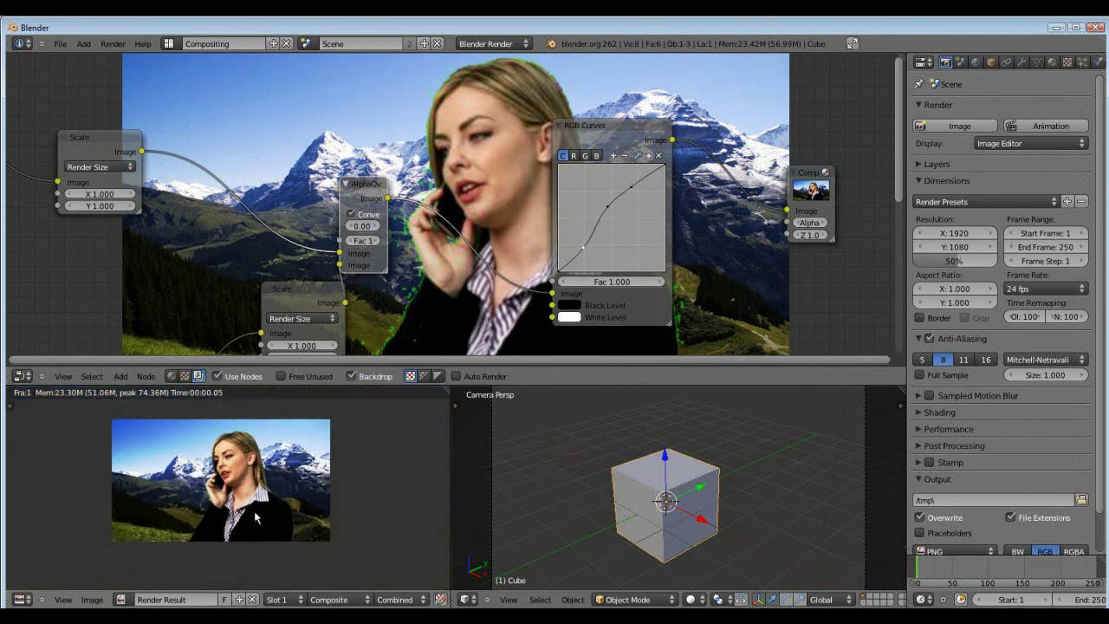
scroll(256, 517, "up", 1)
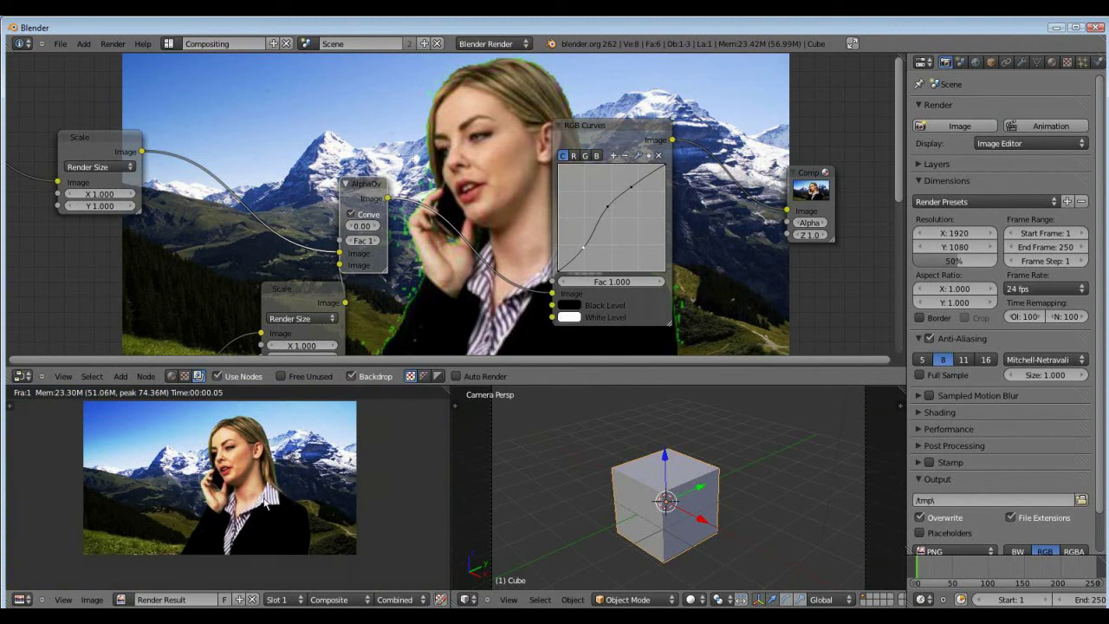